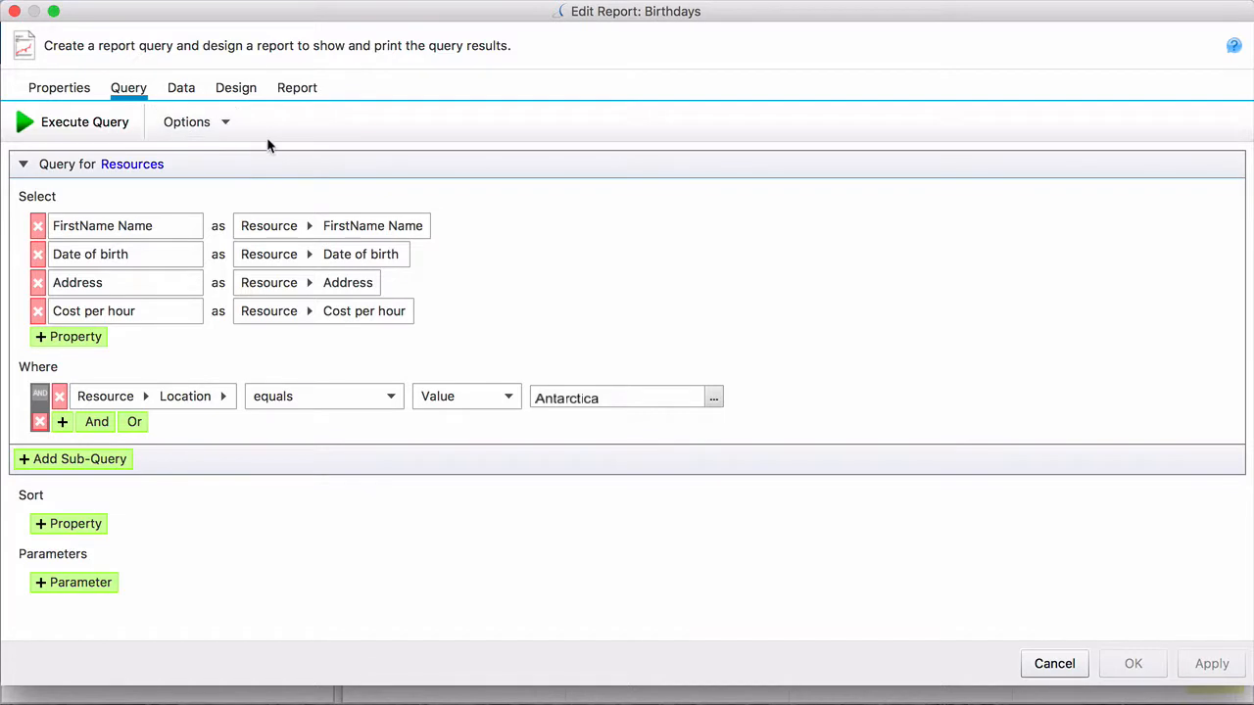
Execute the report query and review the returned resource rows
{"action": "left_click", "coordinate": [84, 124]}
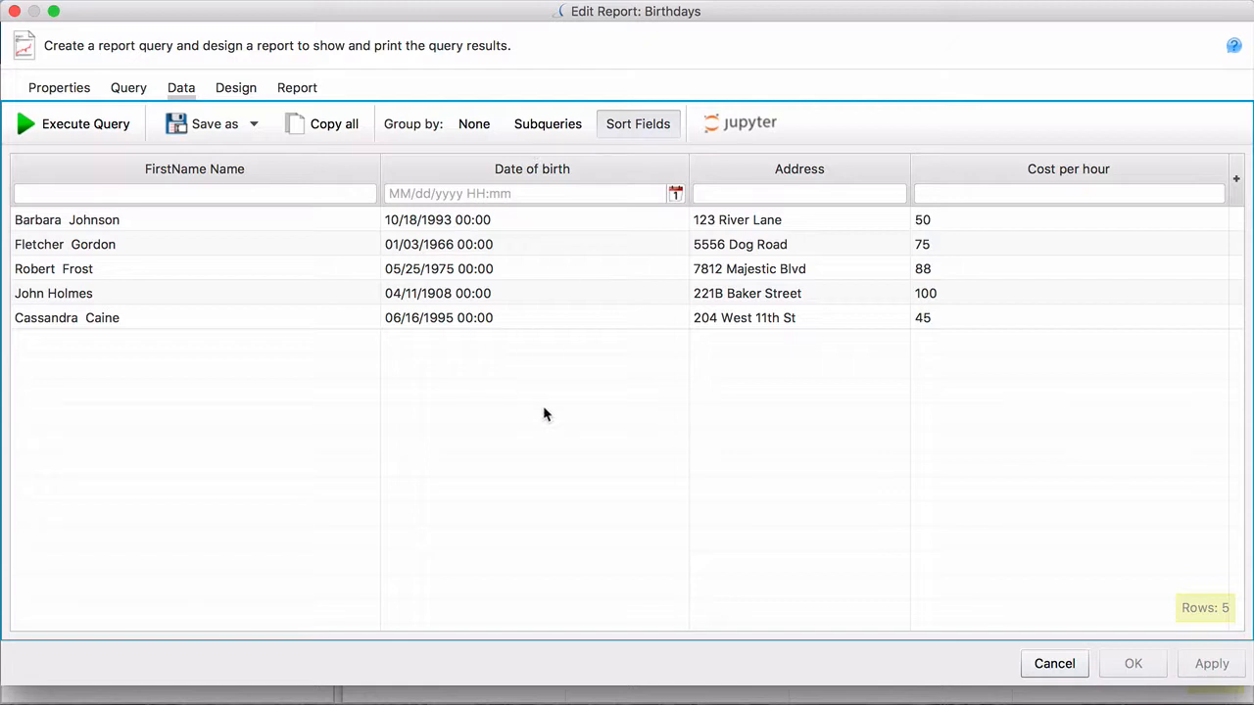
{"action": "left_click", "coordinate": [236, 91]}
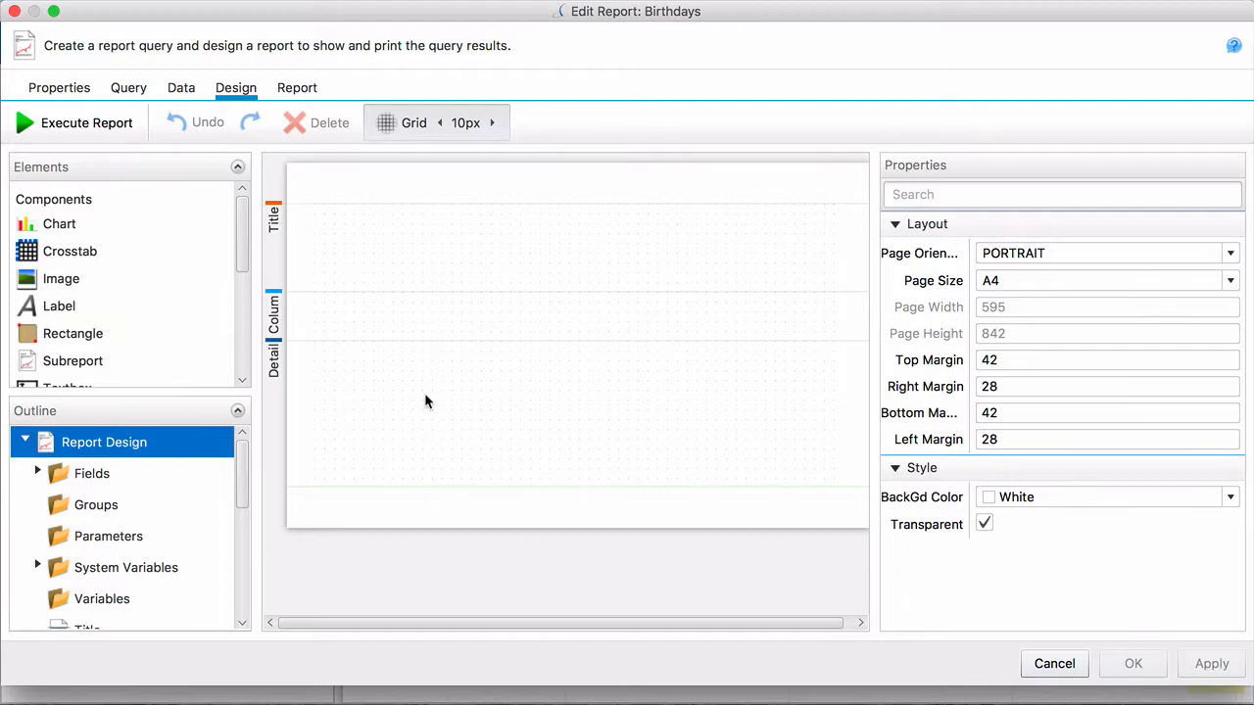
{"action": "left_click", "coordinate": [181, 87]}
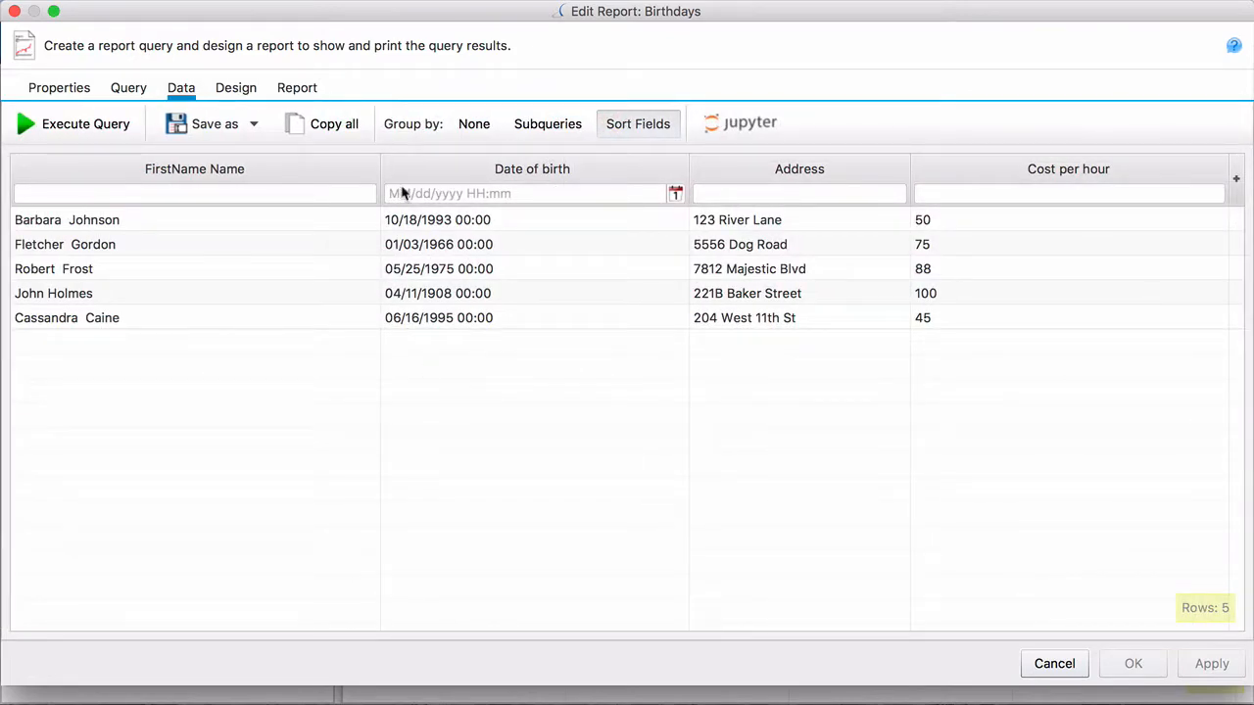
Place the FirstName Name, Date of birth, Address and Cost per hour fields side by side in the report design's Detail band at Y 20
{"action": "left_click", "coordinate": [213, 93]}
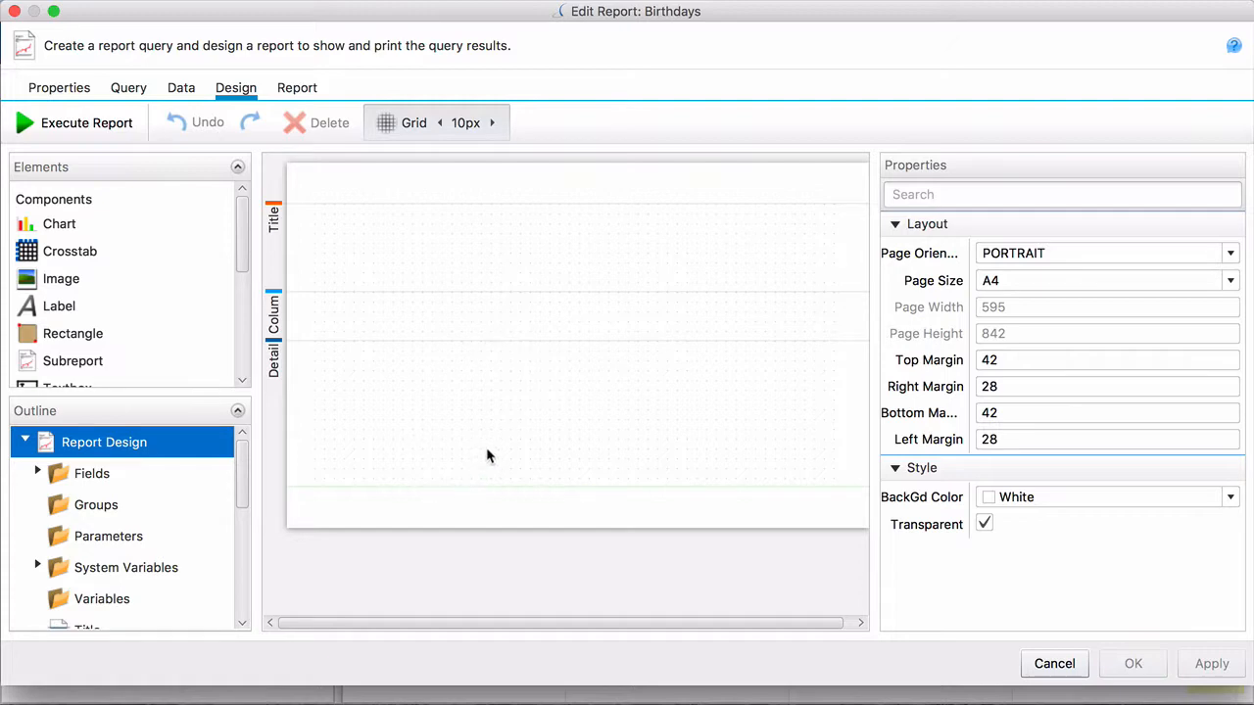
{"action": "scroll", "coordinate": [244, 493], "scroll_direction": "down", "scroll_amount": 1}
{"action": "scroll", "coordinate": [243, 493], "scroll_direction": "up", "scroll_amount": 1}
{"action": "left_click", "coordinate": [37, 473]}
{"action": "left_click_drag", "start_coordinate": [240, 467], "coordinate": [240, 475]}
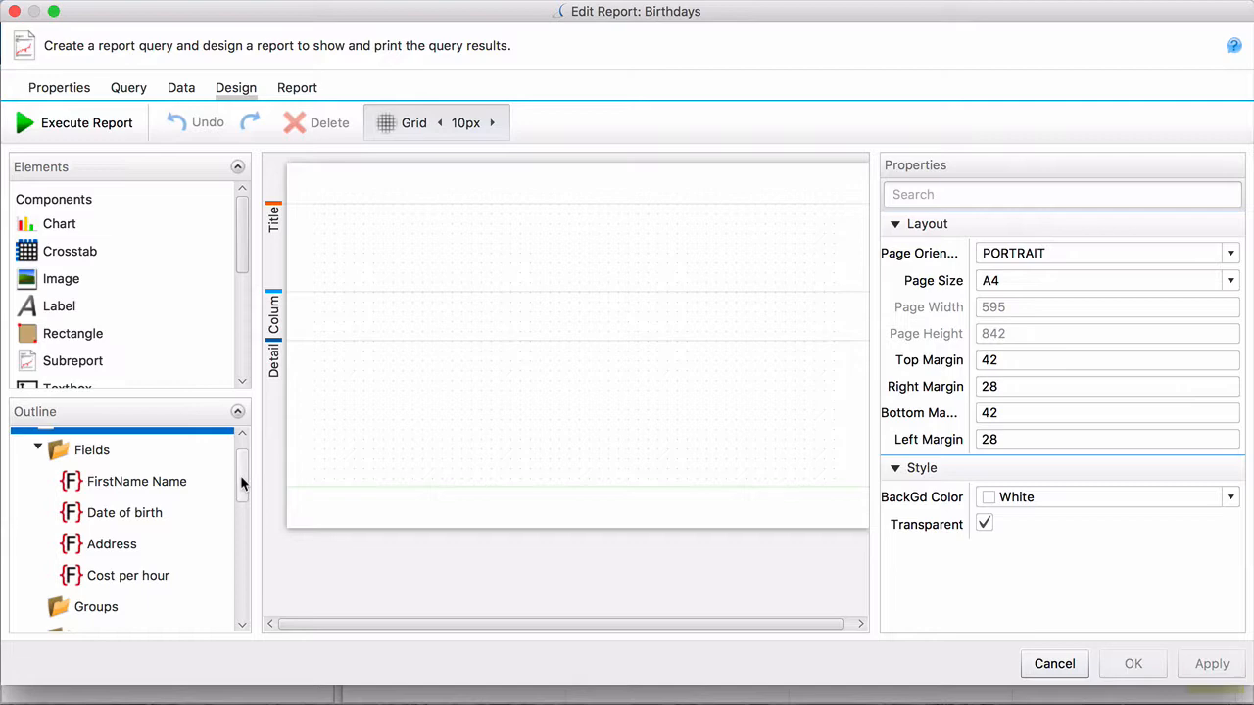
{"action": "left_click_drag", "start_coordinate": [134, 488], "coordinate": [353, 373]}
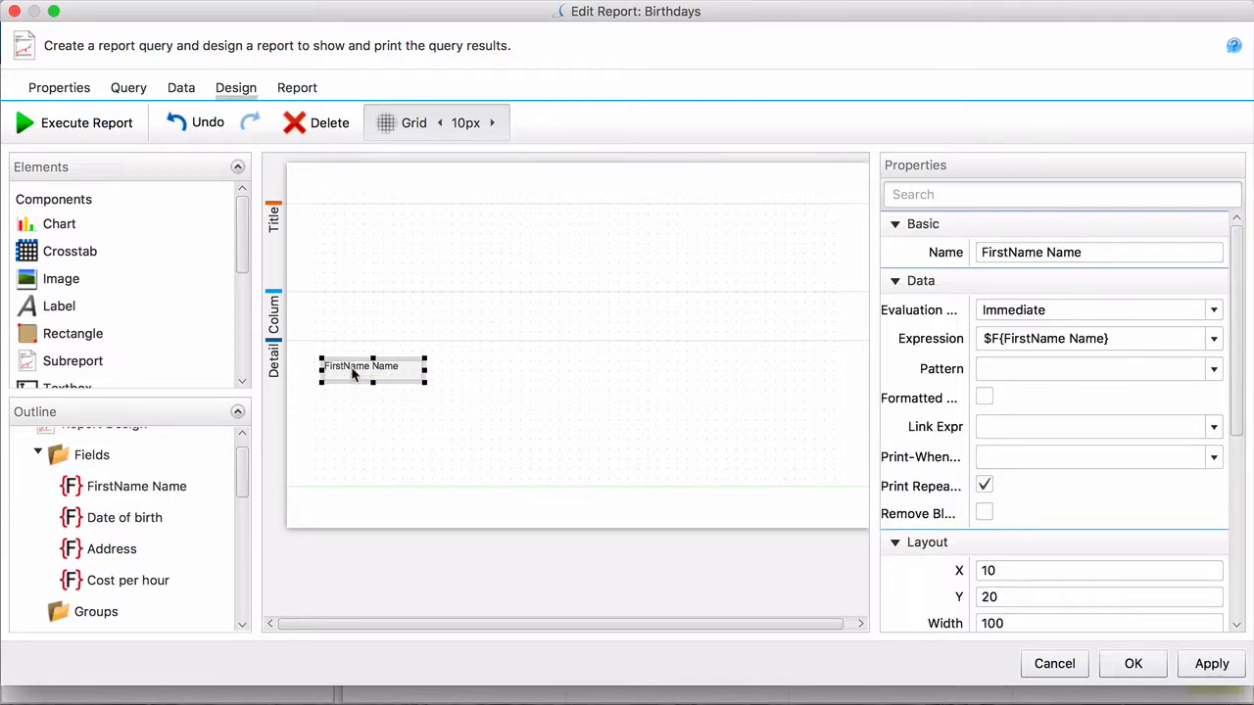
{"action": "left_click_drag", "start_coordinate": [122, 521], "coordinate": [457, 369]}
{"action": "left_click_drag", "start_coordinate": [111, 560], "coordinate": [549, 369]}
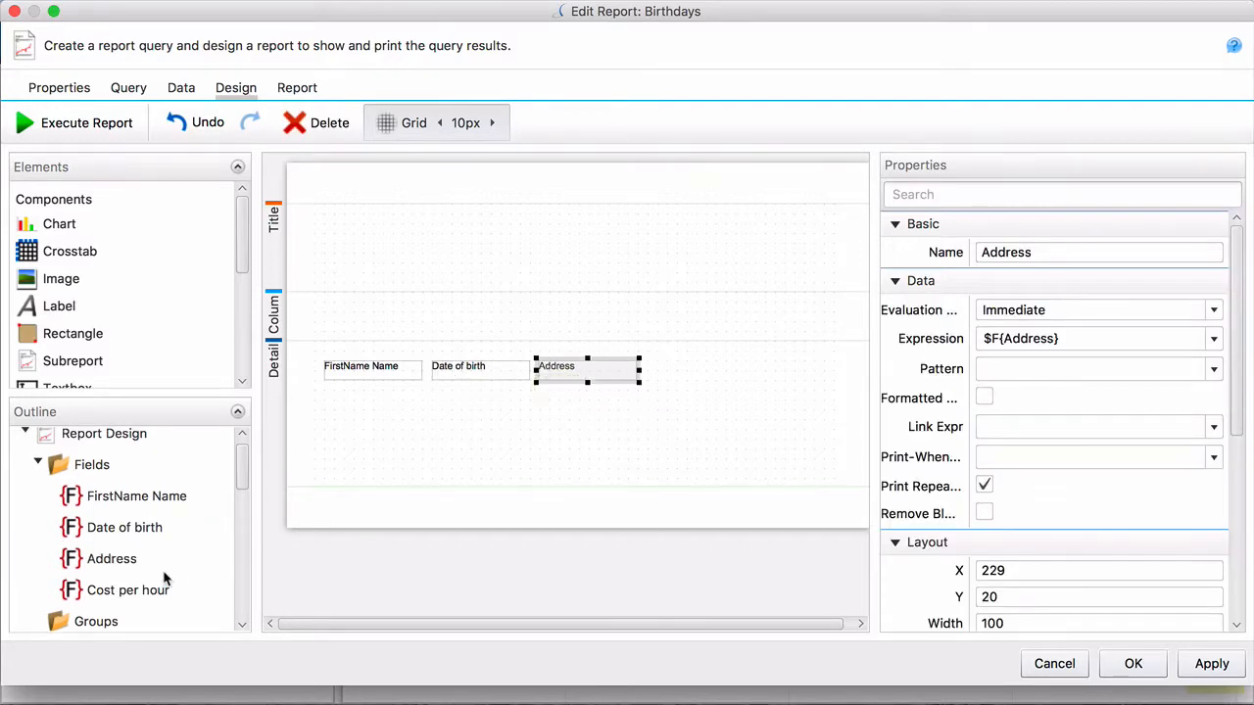
{"action": "left_click_drag", "start_coordinate": [147, 587], "coordinate": [691, 379]}
Set the display pattern of the Date of birth field in the Detail band to MMM d, yyyy
{"action": "left_click", "coordinate": [507, 374]}
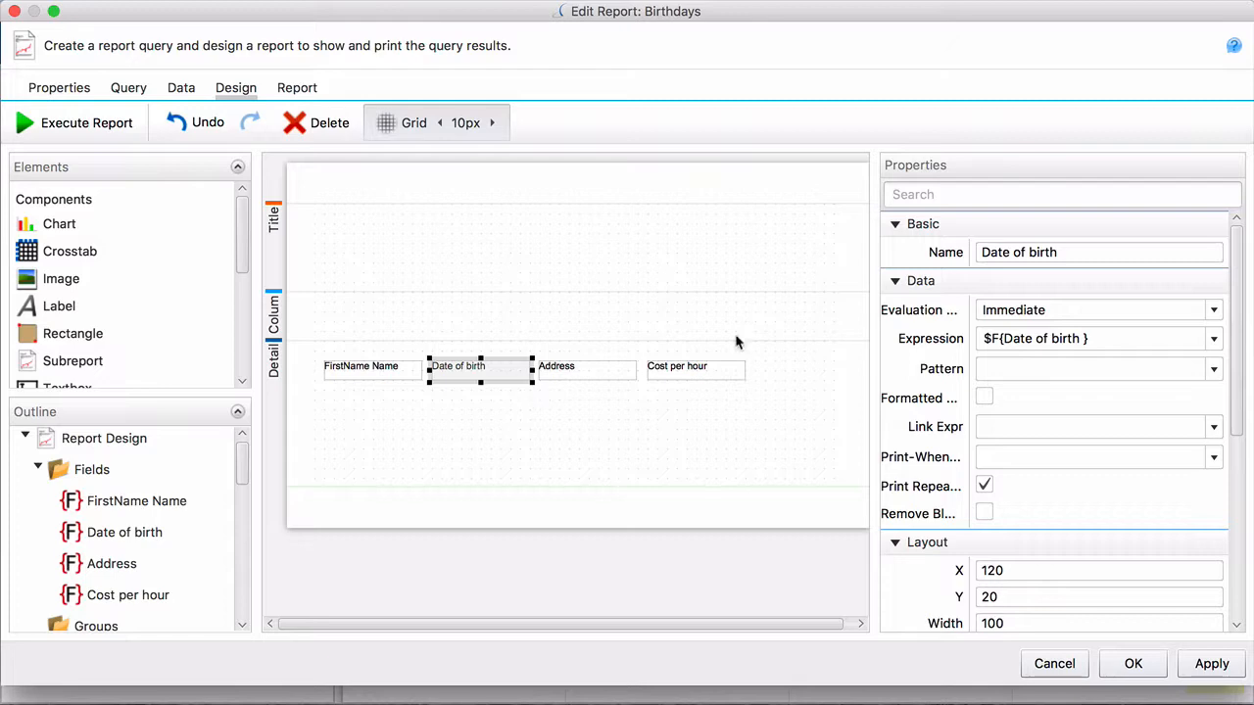
{"action": "left_click", "coordinate": [1214, 368]}
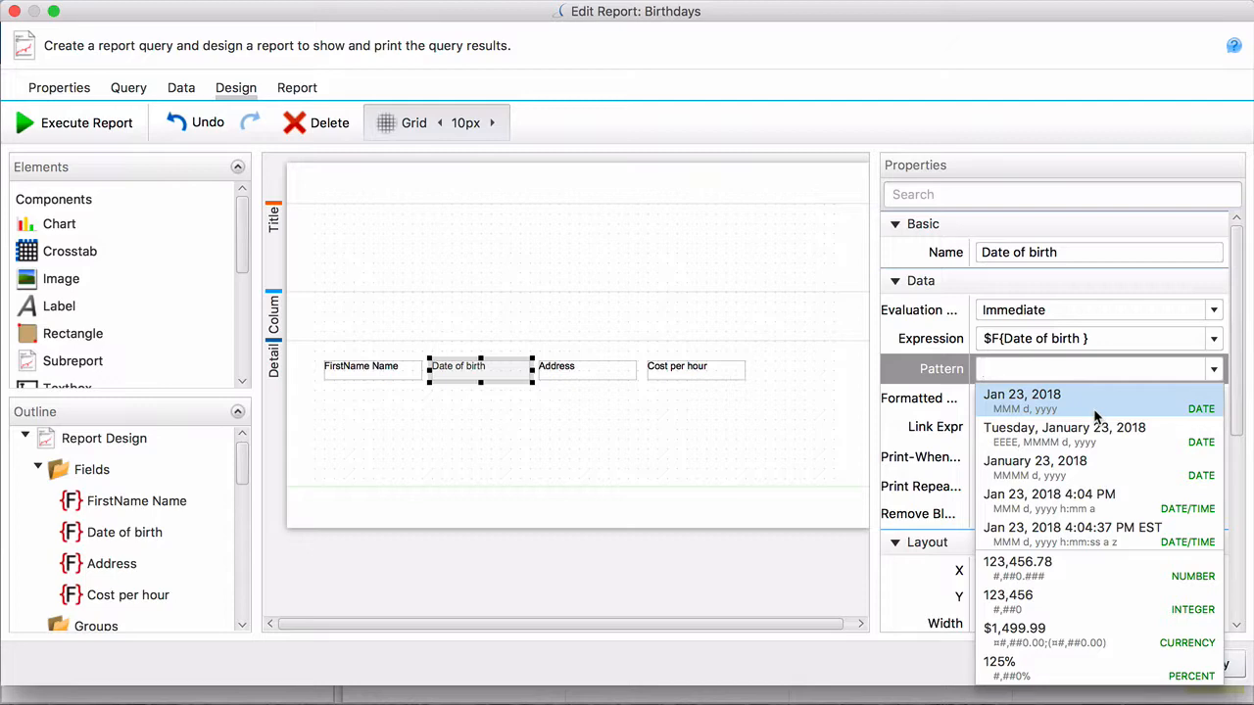
{"action": "left_click", "coordinate": [1095, 417]}
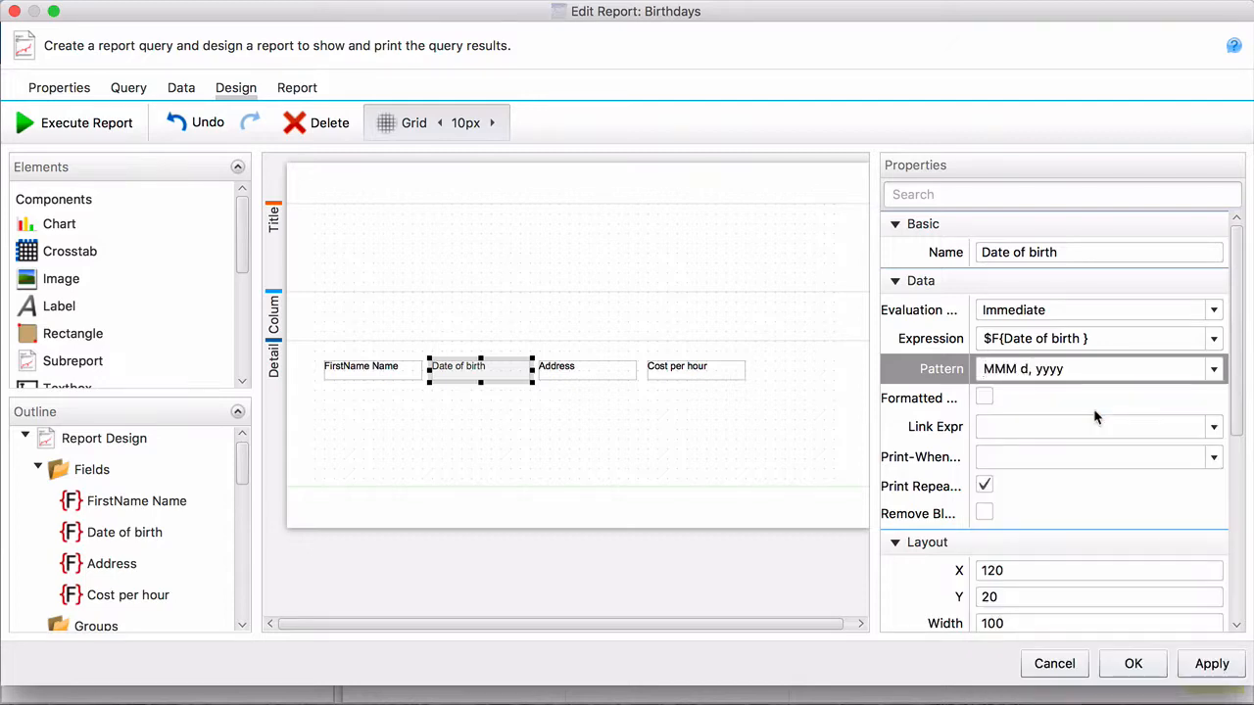
{"action": "left_click", "coordinate": [566, 446]}
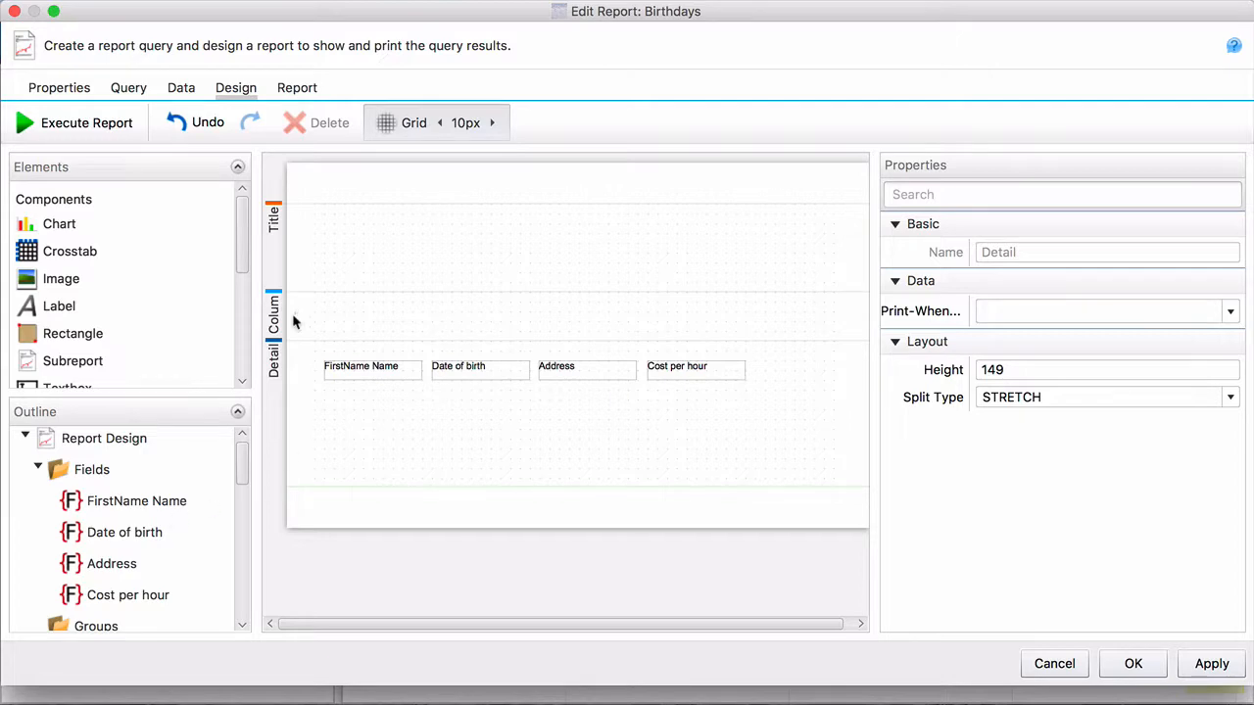
Execute the report and examine the first page of the preview at 46% zoom
{"action": "left_click", "coordinate": [51, 127]}
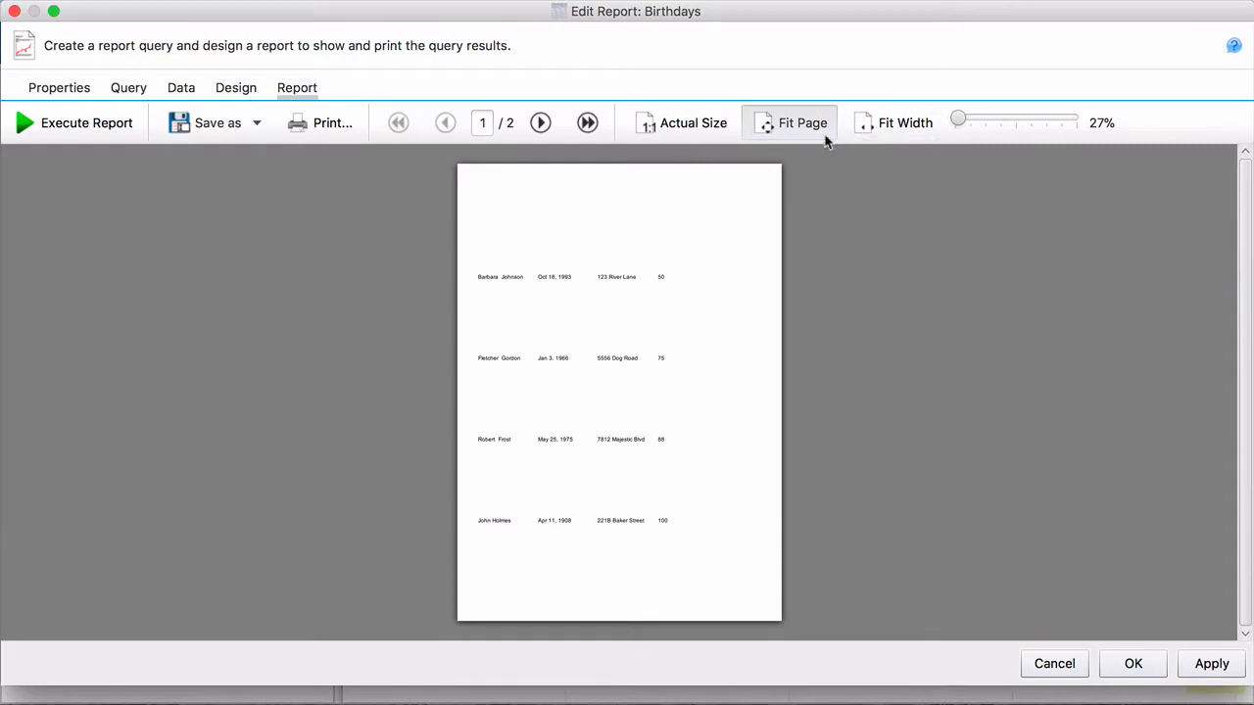
{"action": "left_click_drag", "start_coordinate": [965, 121], "coordinate": [985, 123]}
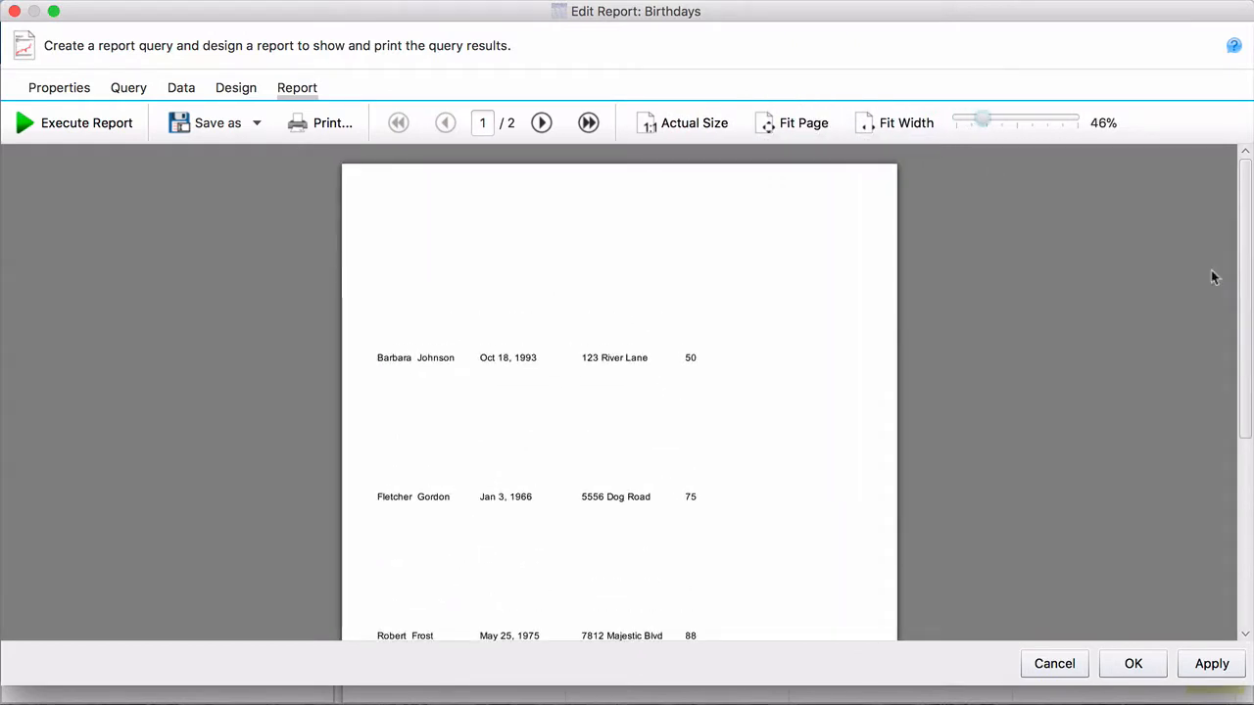
{"action": "scroll", "coordinate": [1250, 274], "scroll_direction": "down", "scroll_amount": 5}
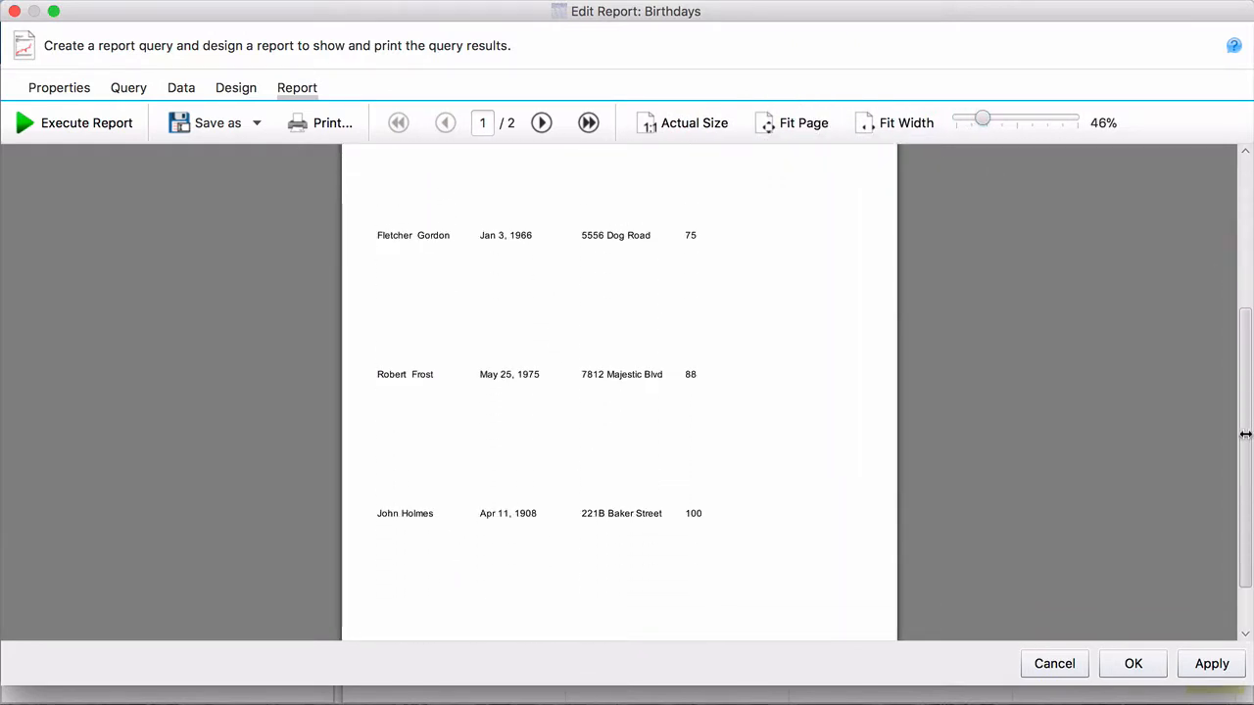
{"action": "scroll", "coordinate": [1235, 421], "scroll_direction": "up", "scroll_amount": 5}
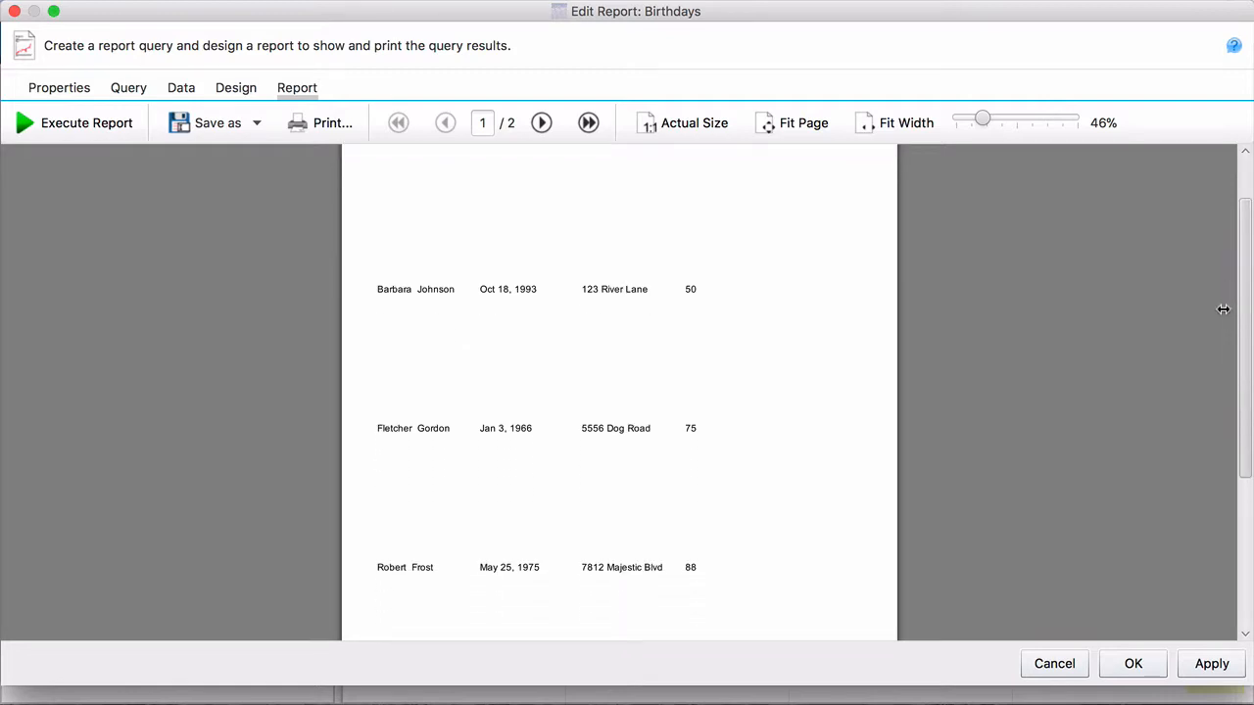
{"action": "scroll", "coordinate": [1225, 324], "scroll_direction": "down", "scroll_amount": 1}
{"action": "scroll", "coordinate": [1242, 235], "scroll_direction": "up", "scroll_amount": 3}
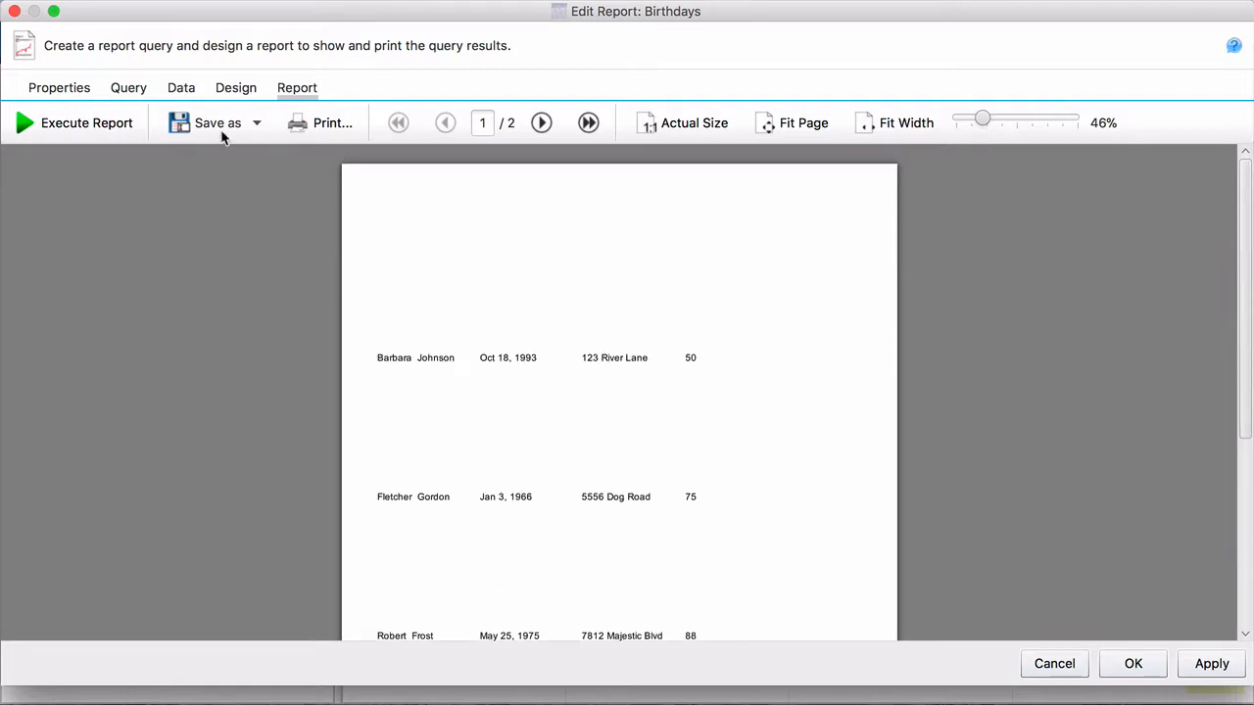
Add FirstName Name, Date of birth, Address and Cost per hour headings in a row at Y 10 in the Column Header band, and execute the report
{"action": "left_click", "coordinate": [236, 91]}
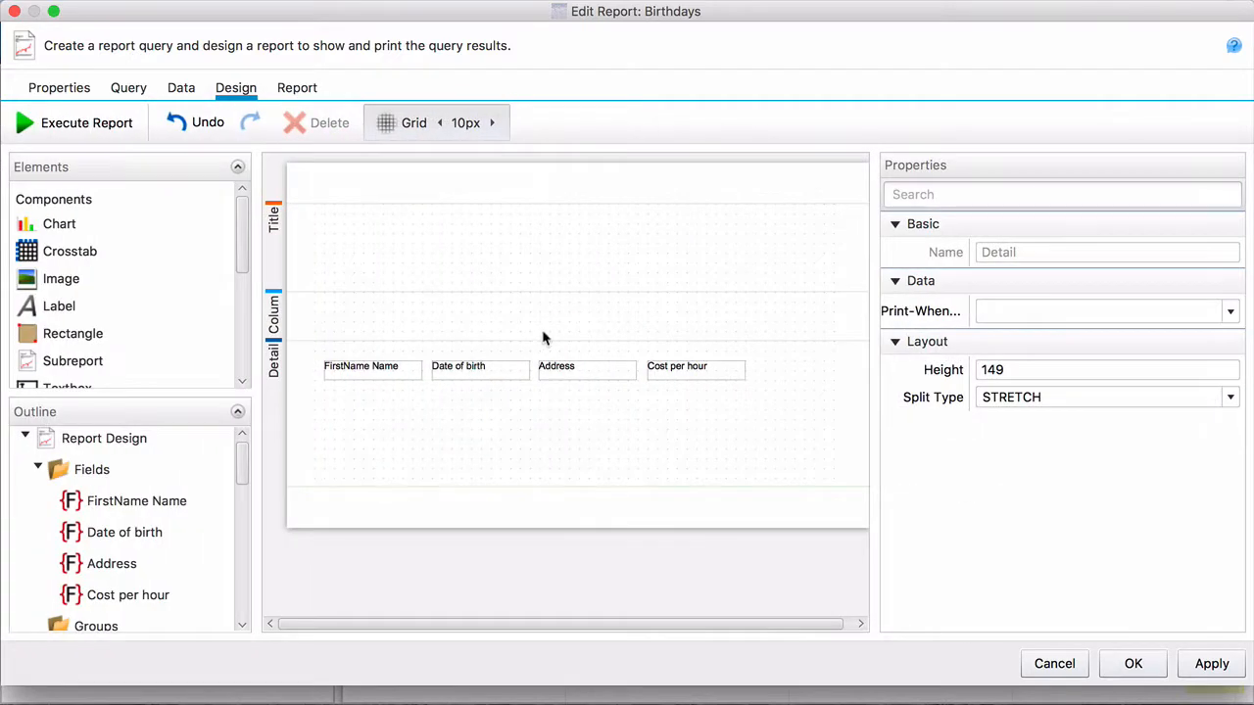
{"action": "left_click", "coordinate": [332, 310]}
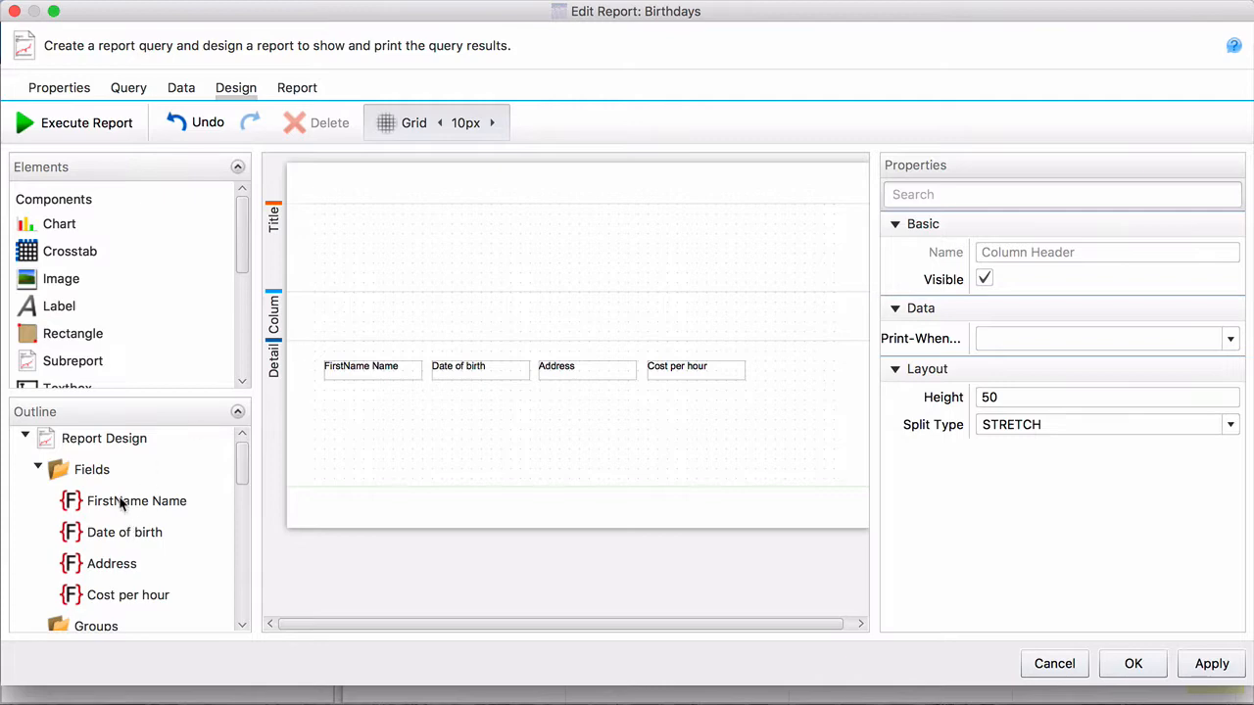
{"action": "left_click_drag", "start_coordinate": [120, 503], "coordinate": [355, 316]}
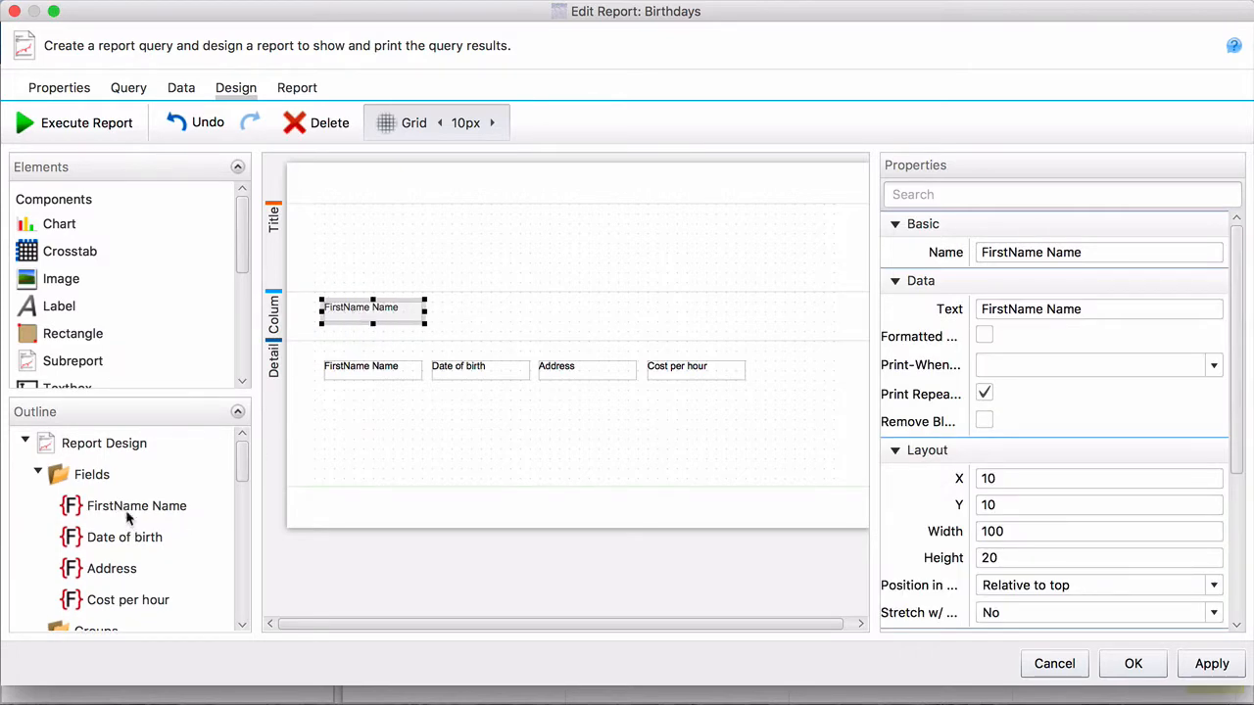
{"action": "left_click_drag", "start_coordinate": [125, 539], "coordinate": [468, 316]}
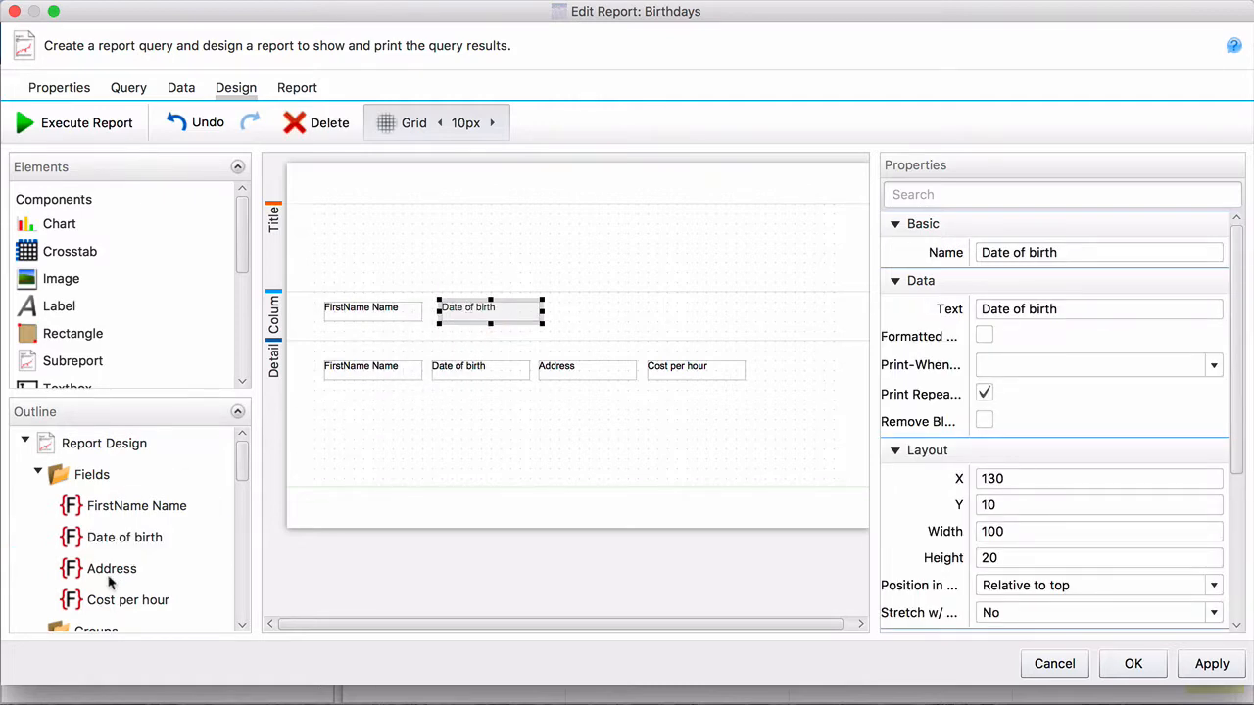
{"action": "left_click_drag", "start_coordinate": [104, 579], "coordinate": [561, 312]}
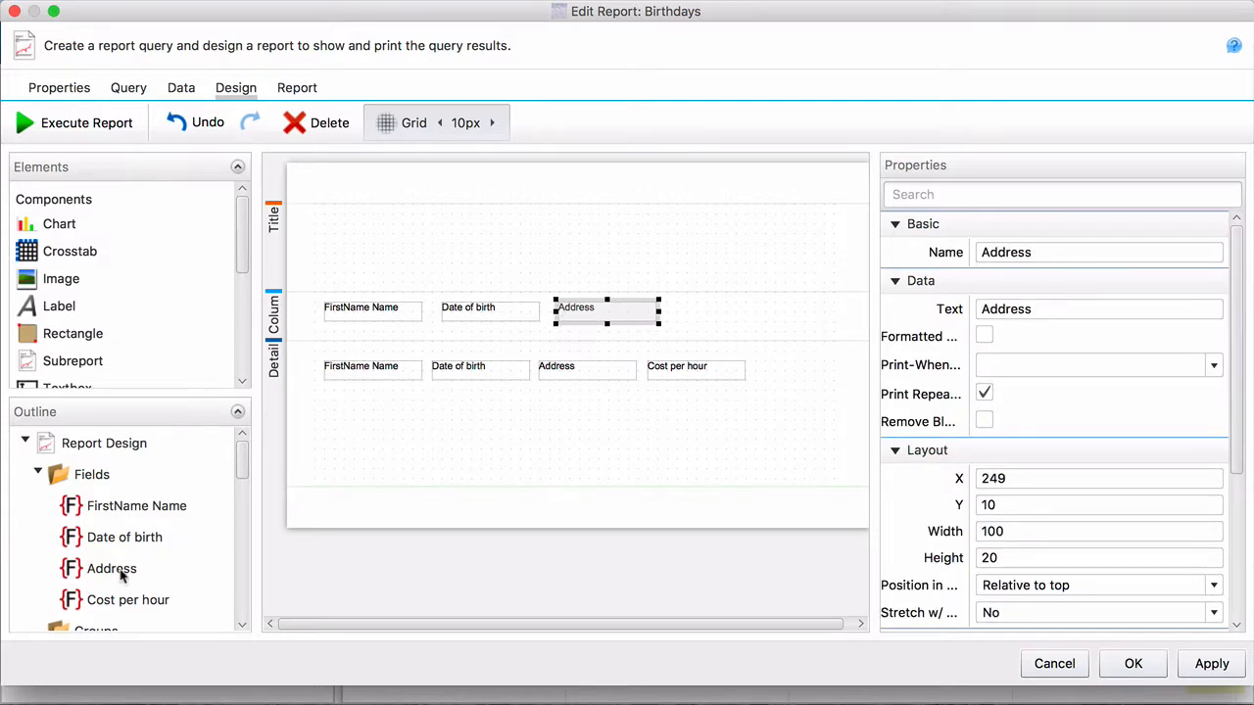
{"action": "left_click_drag", "start_coordinate": [110, 600], "coordinate": [702, 312]}
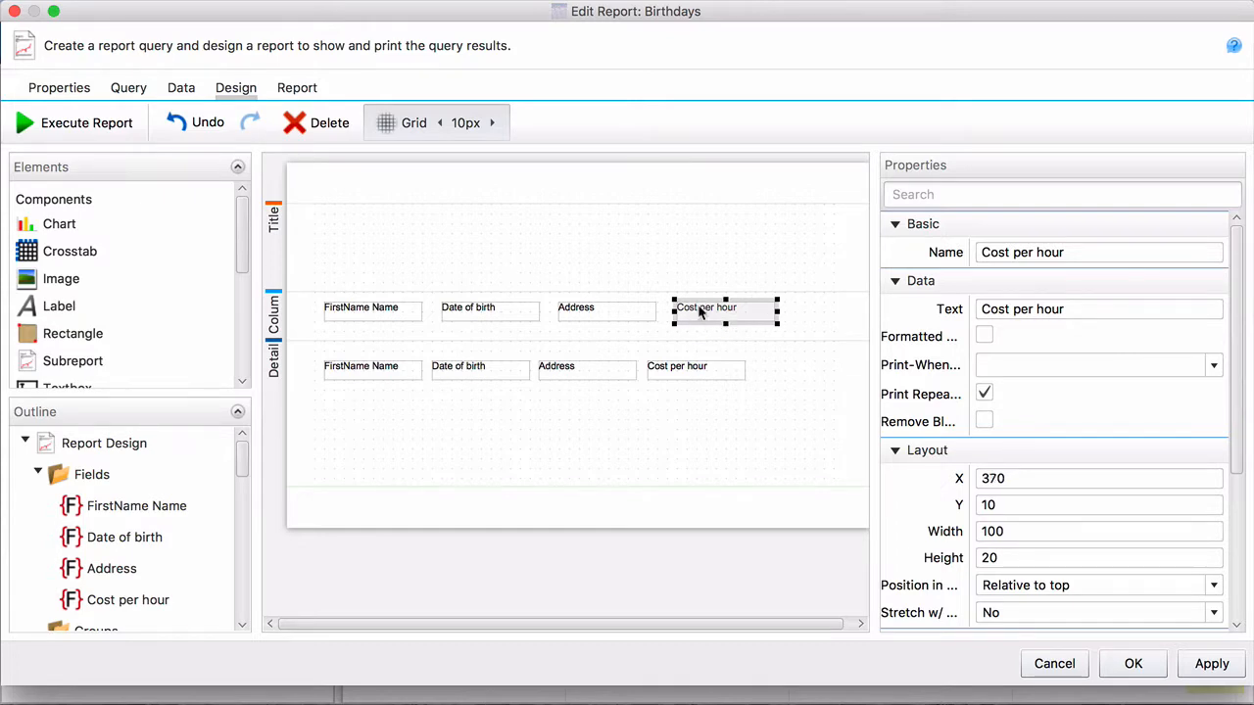
{"action": "left_click", "coordinate": [125, 127]}
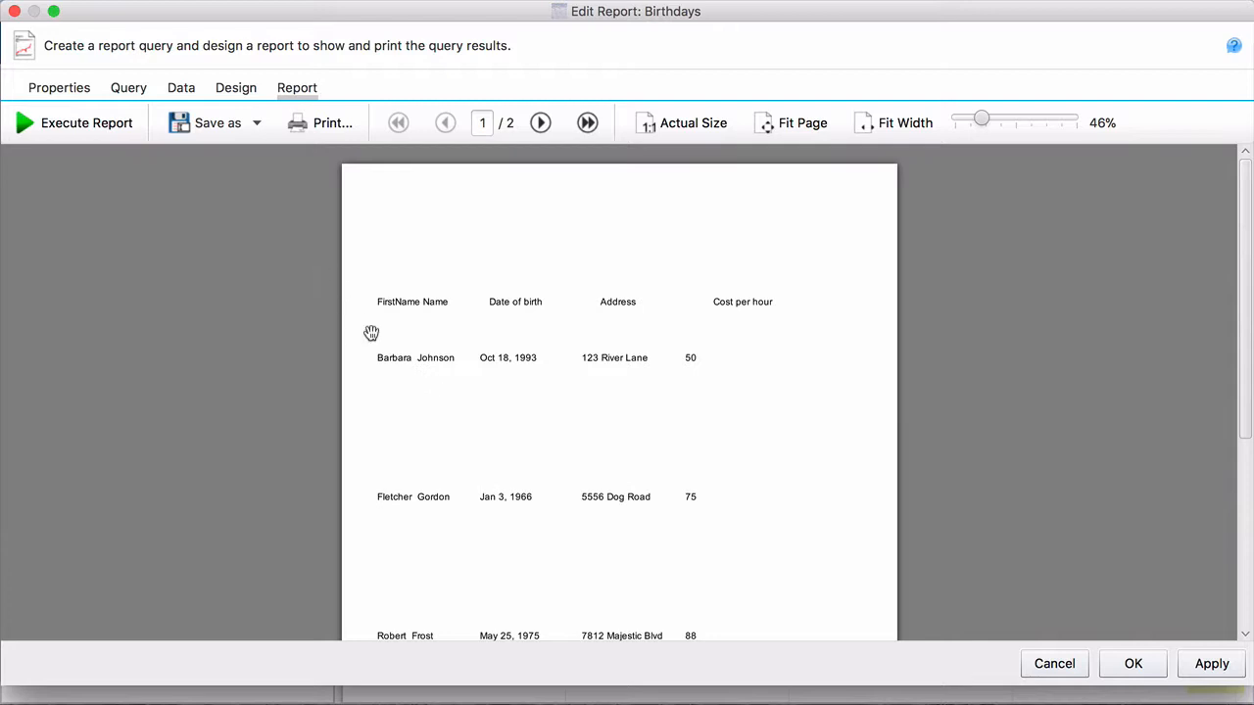
Add a label to the design's Title band and position it at about X 10, Y 30
{"action": "left_click", "coordinate": [236, 88]}
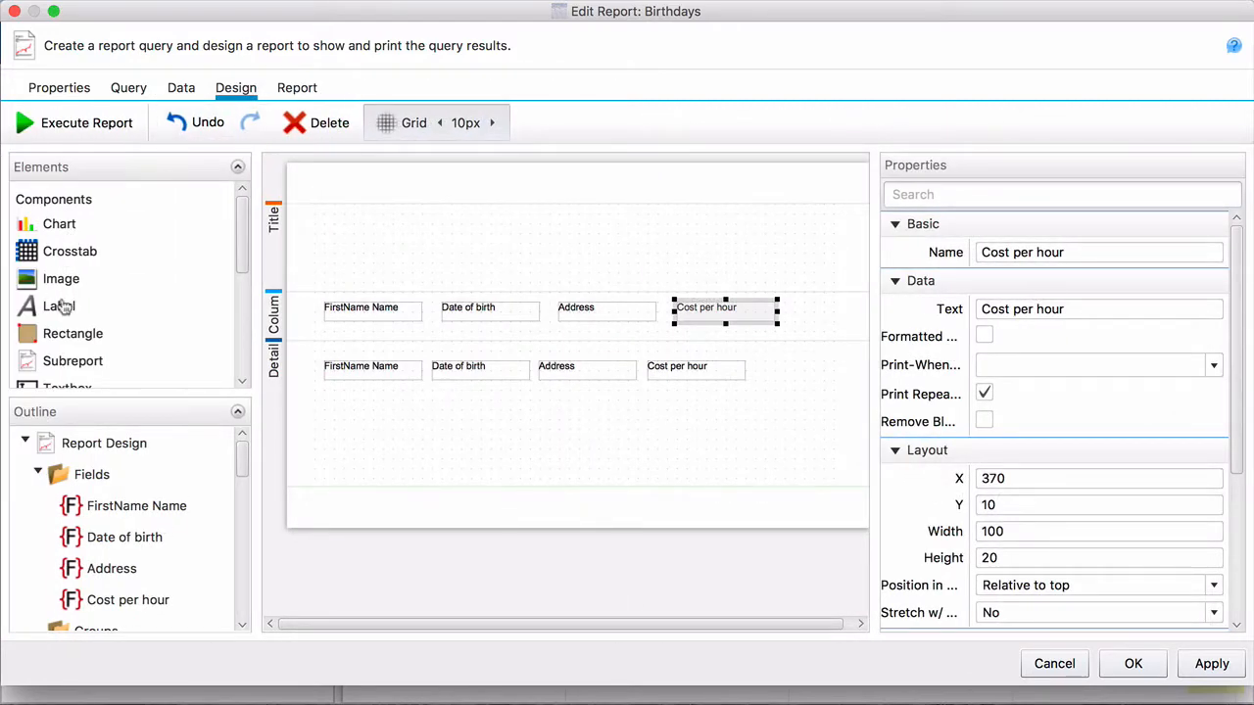
{"action": "left_click_drag", "start_coordinate": [59, 308], "coordinate": [410, 252]}
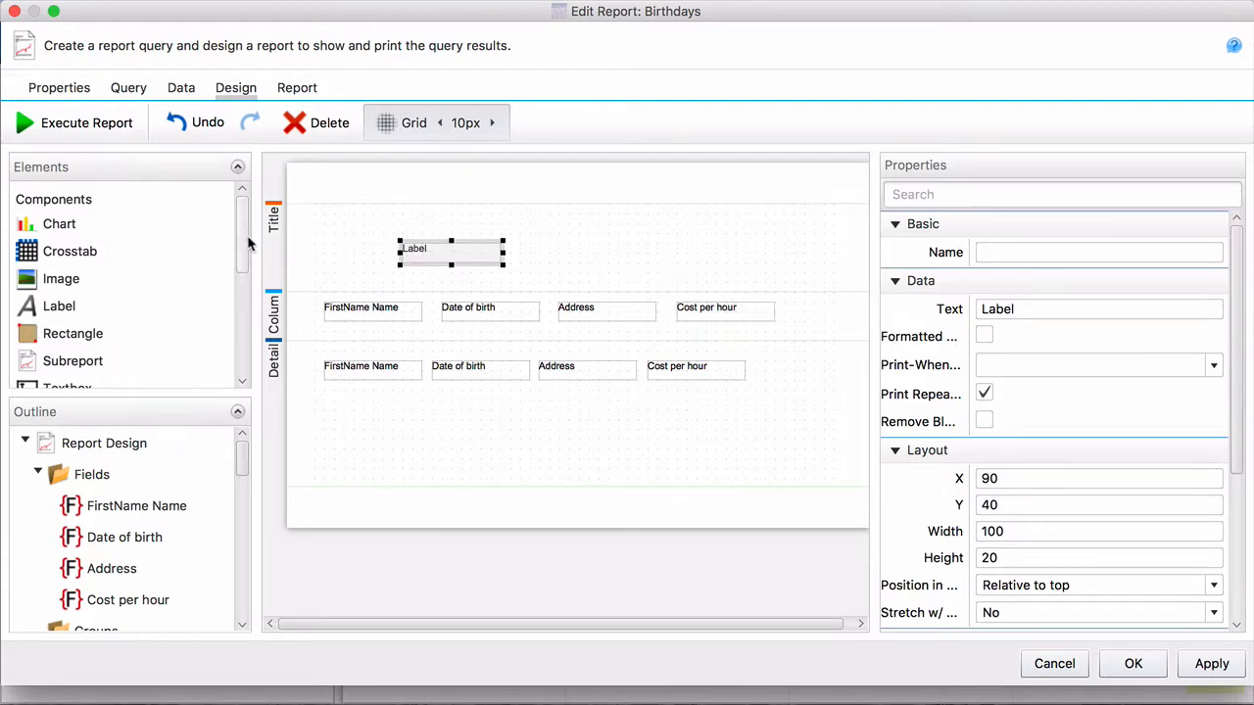
{"action": "left_click_drag", "start_coordinate": [239, 244], "coordinate": [246, 181]}
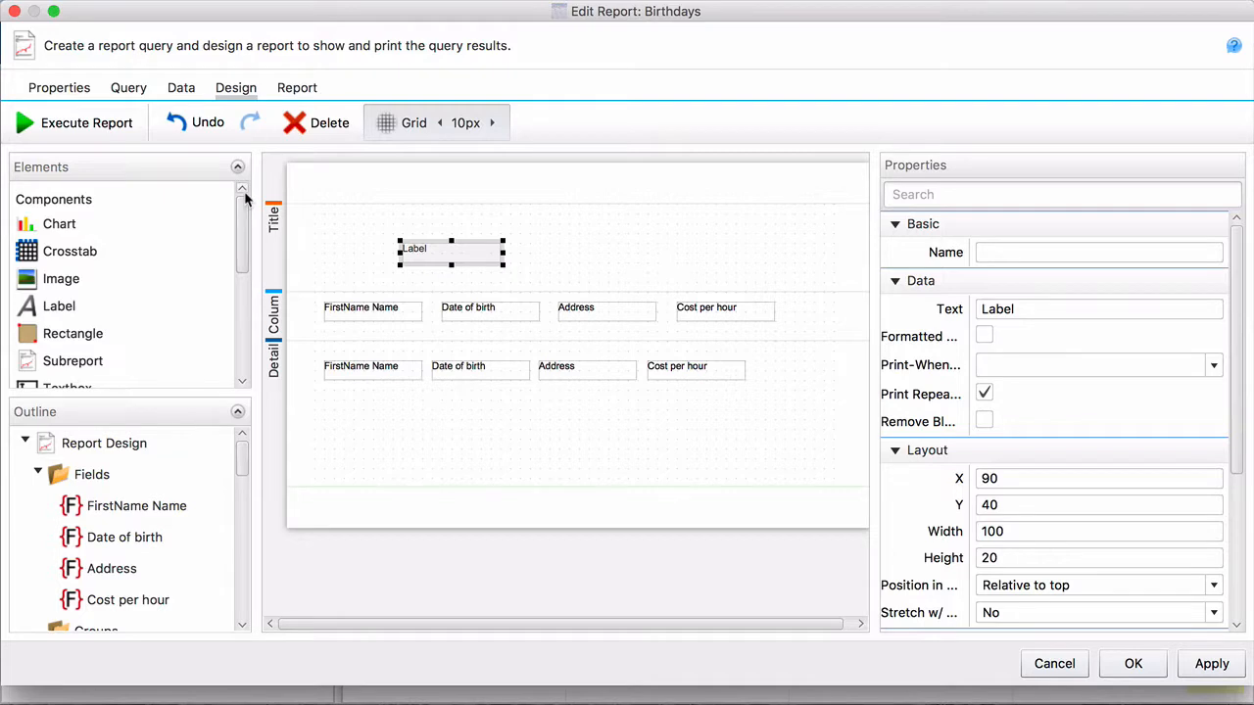
{"action": "left_click_drag", "start_coordinate": [412, 257], "coordinate": [331, 247]}
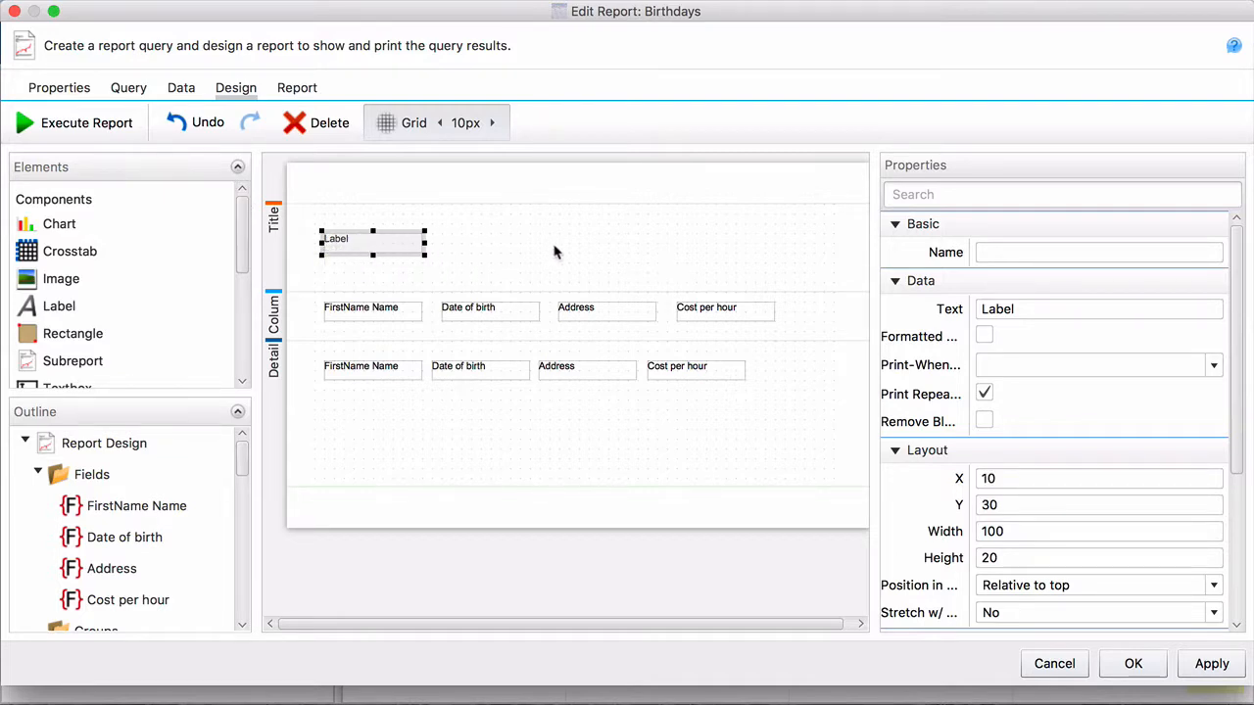
Set the title label's text to "Birthdays Antarctica" and execute the report to check the heading
{"action": "left_click", "coordinate": [1015, 309]}
{"action": "double_click", "coordinate": [1015, 308]}
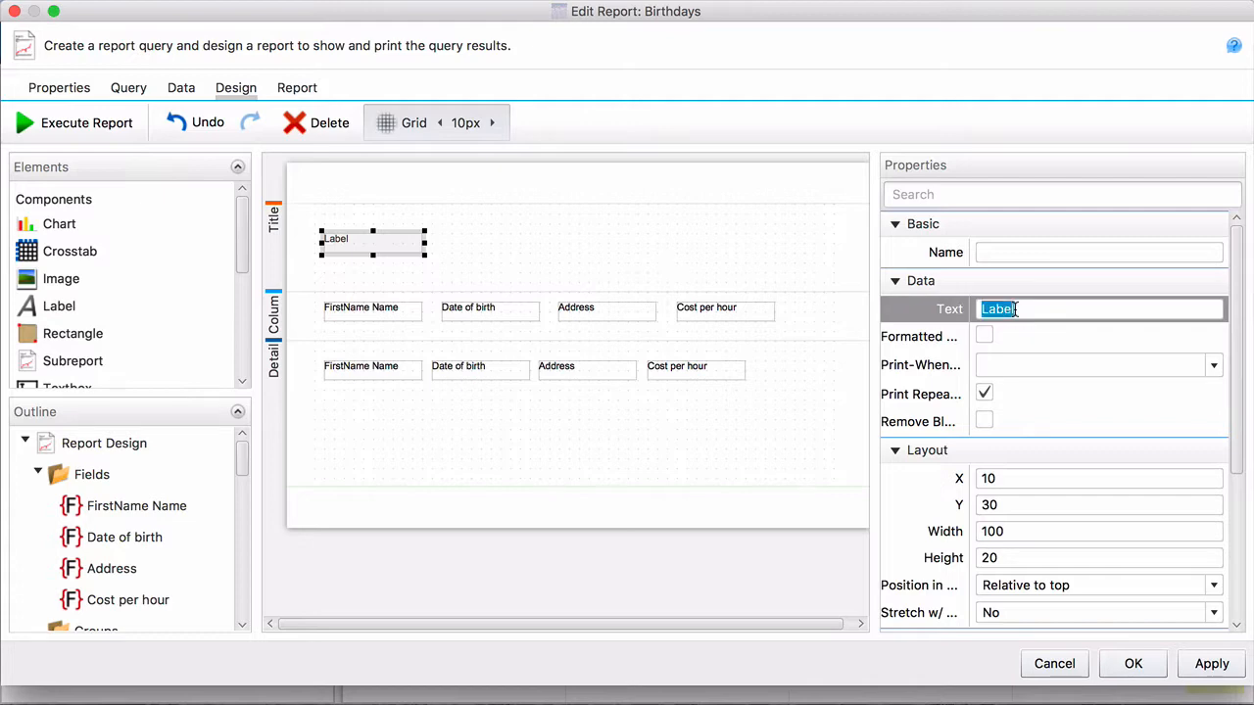
{"action": "type", "text": "Birthdays "}
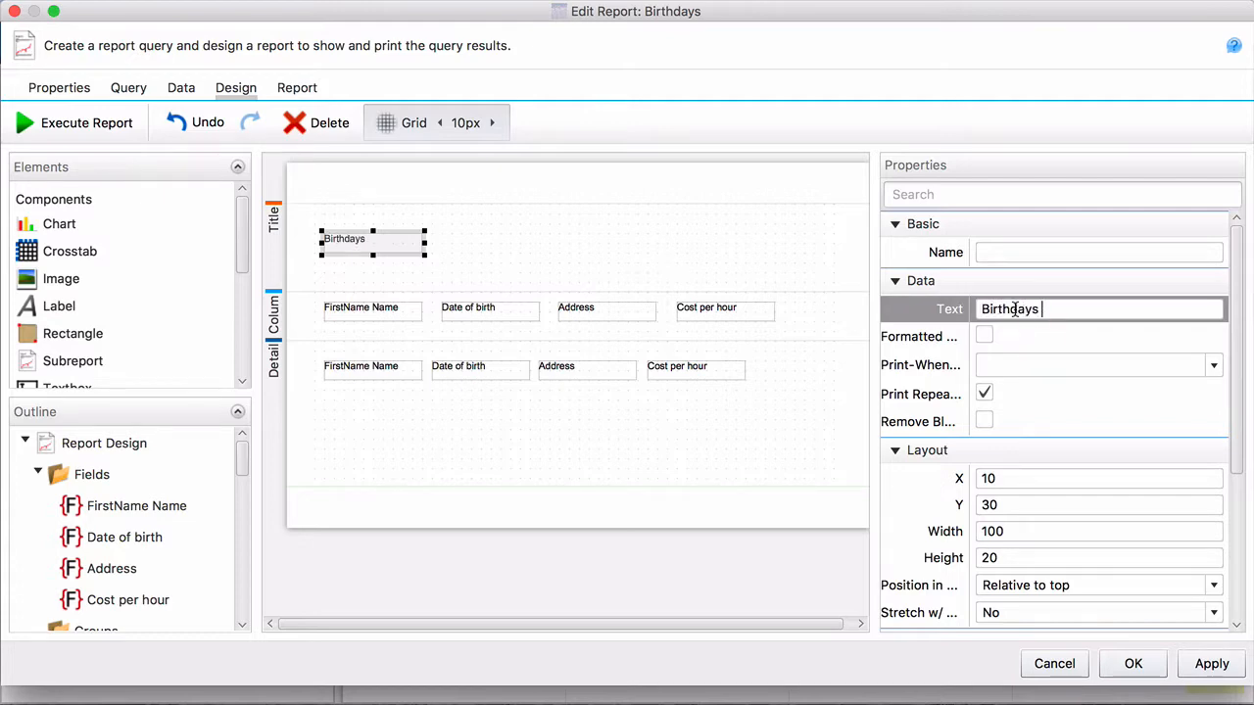
{"action": "type", "text": "Antarctica"}
{"action": "left_click", "coordinate": [507, 266]}
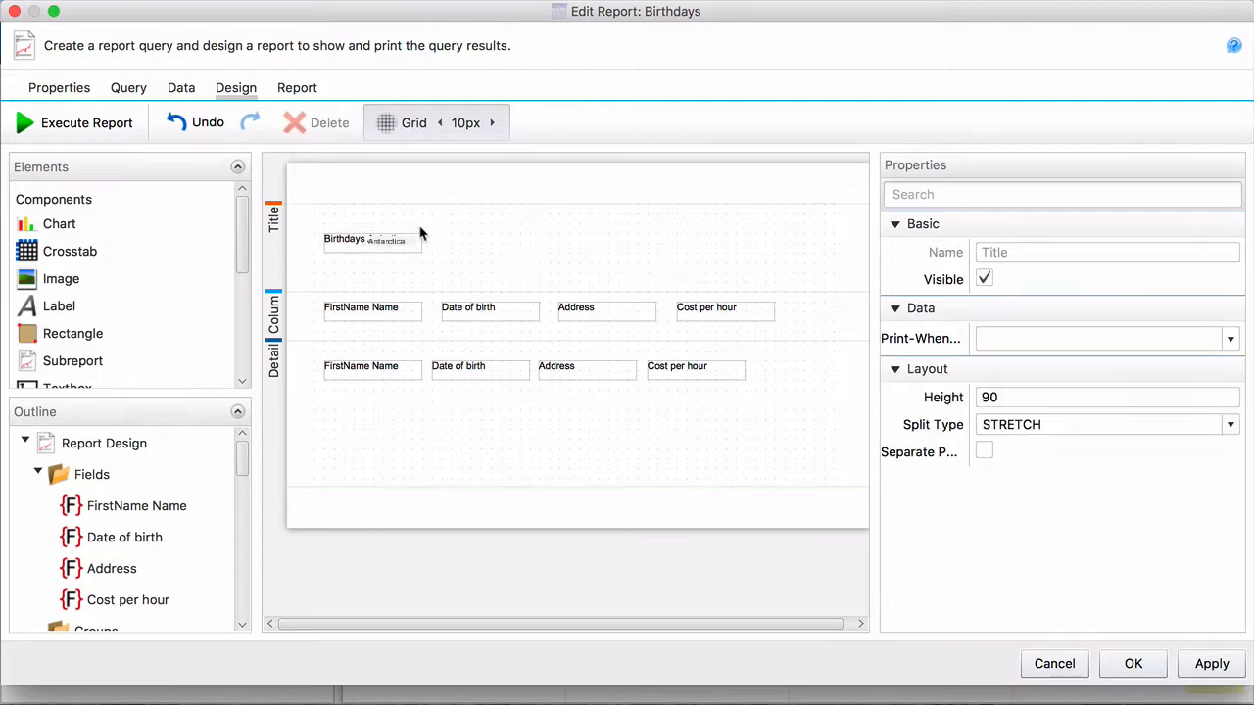
{"action": "left_click", "coordinate": [113, 131]}
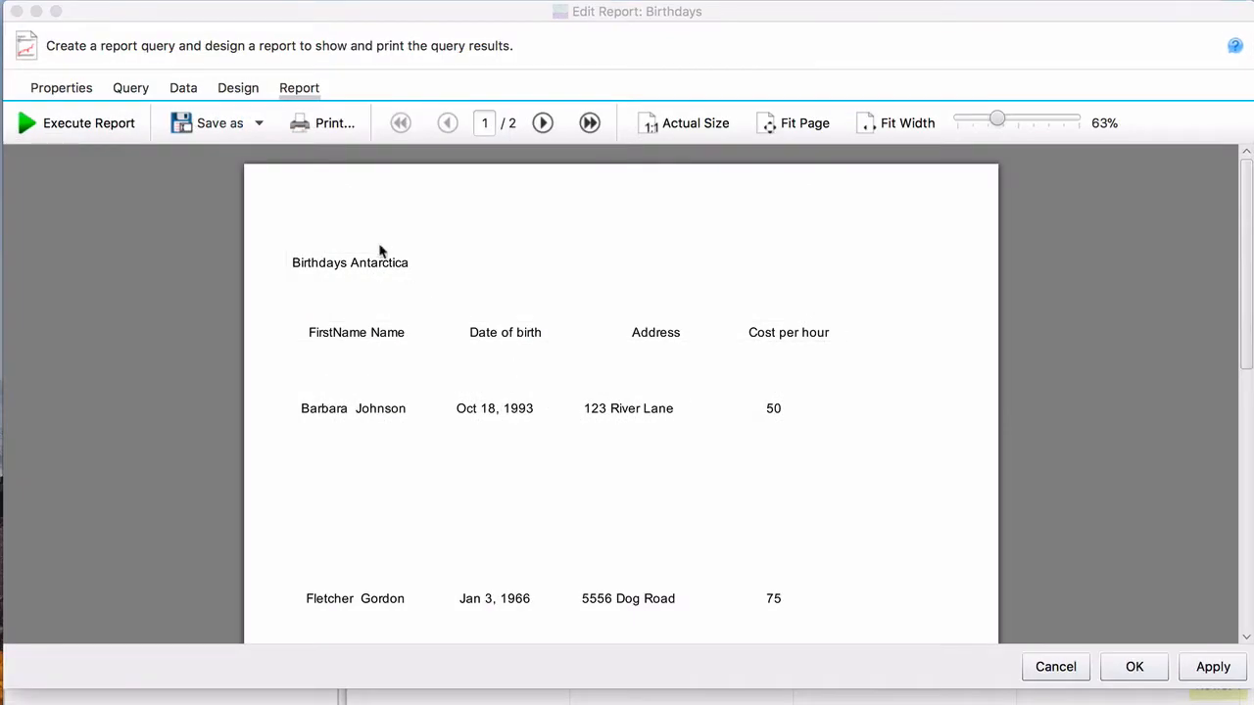
{"action": "mouse_move", "coordinate": [1245, 308]}
{"action": "left_mouse_down"}
{"action": "mouse_move", "coordinate": [1237, 487]}
{"action": "mouse_move", "coordinate": [1246, 294]}
{"action": "left_mouse_up"}
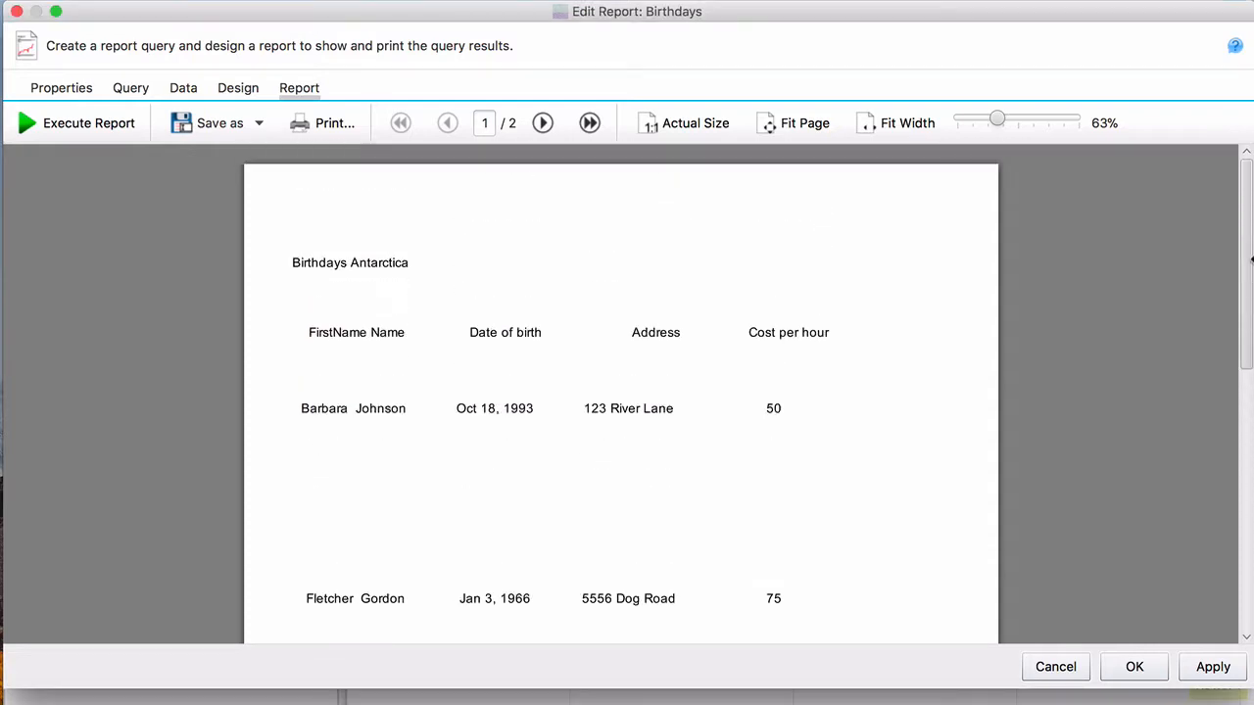
Return to the report design and add an image element to the Title band at about X 450, Y 20
{"action": "left_click", "coordinate": [238, 89]}
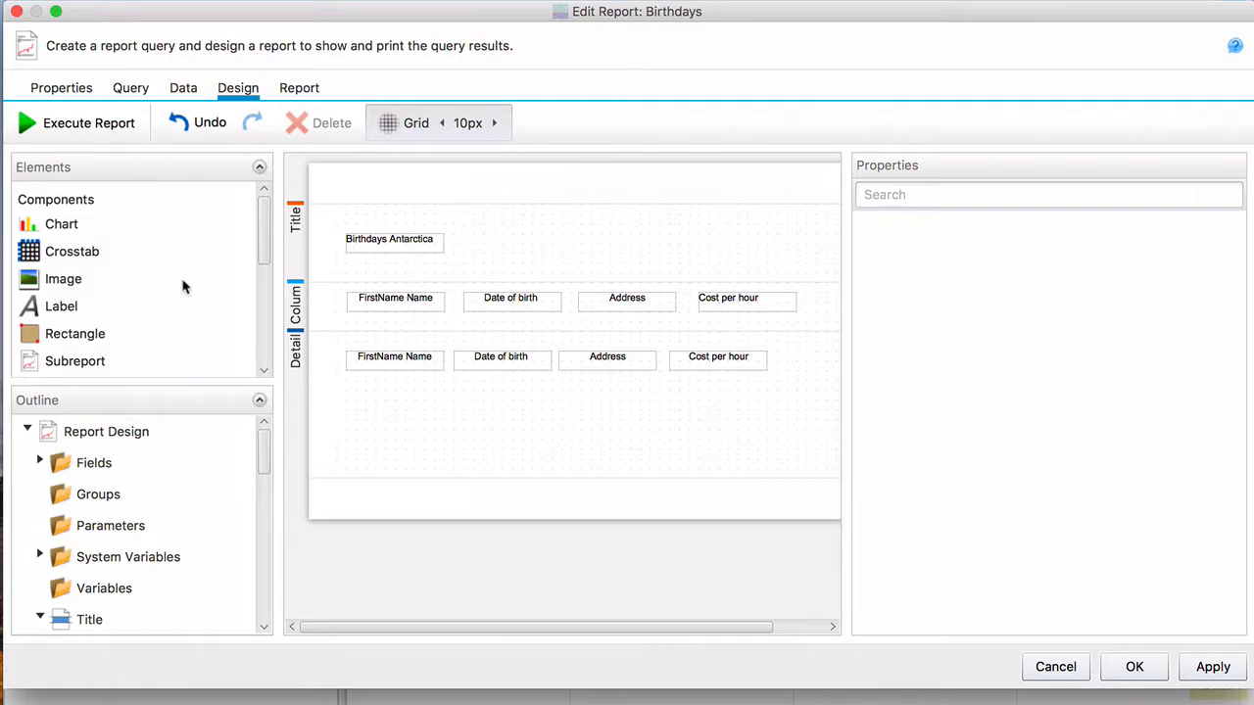
{"action": "left_click_drag", "start_coordinate": [54, 286], "coordinate": [780, 229]}
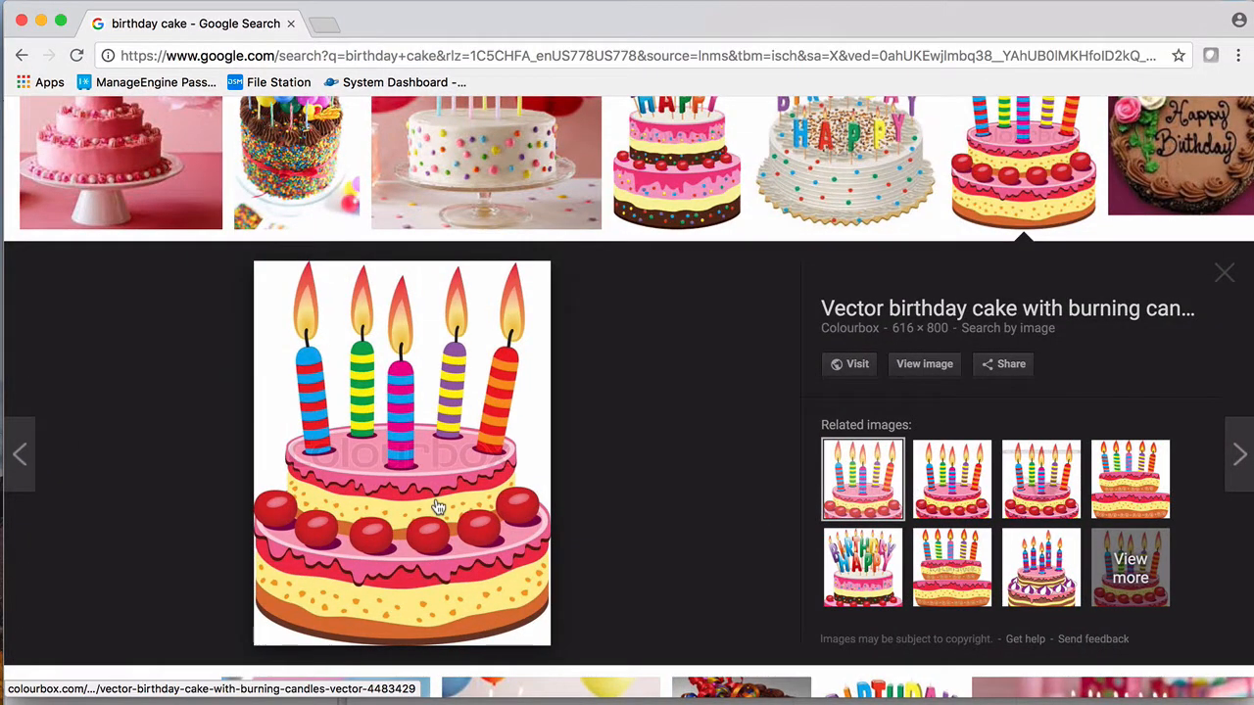
Copy the image address of the vector birthday cake from the browser's image search and use it as the Title image's URL expression
{"action": "right_click", "coordinate": [438, 506]}
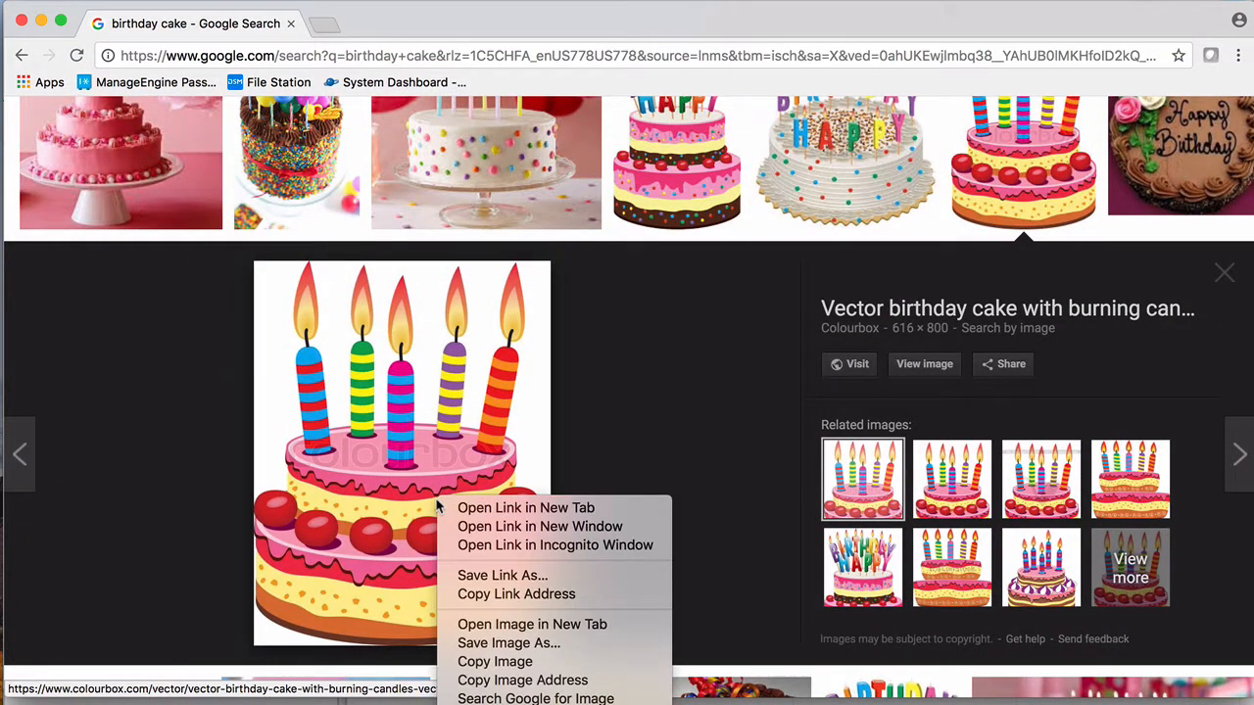
{"action": "left_click", "coordinate": [499, 680]}
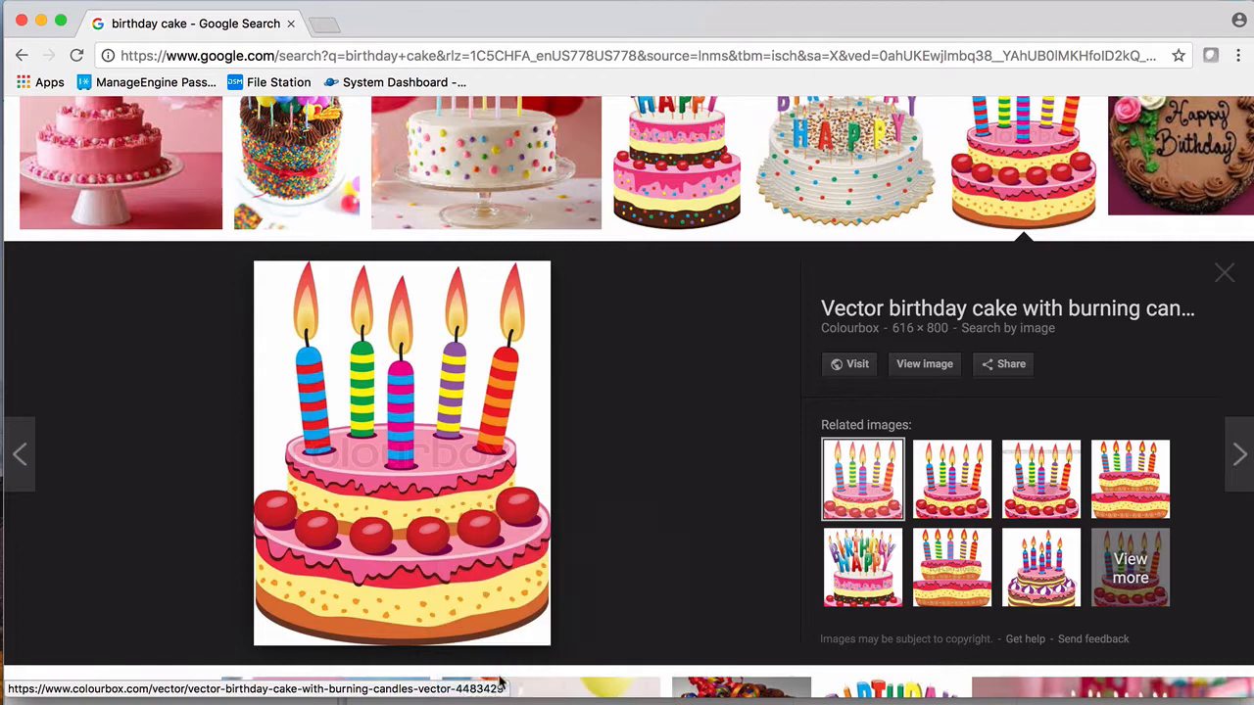
{"action": "left_click", "coordinate": [40, 21]}
{"action": "left_click", "coordinate": [989, 316]}
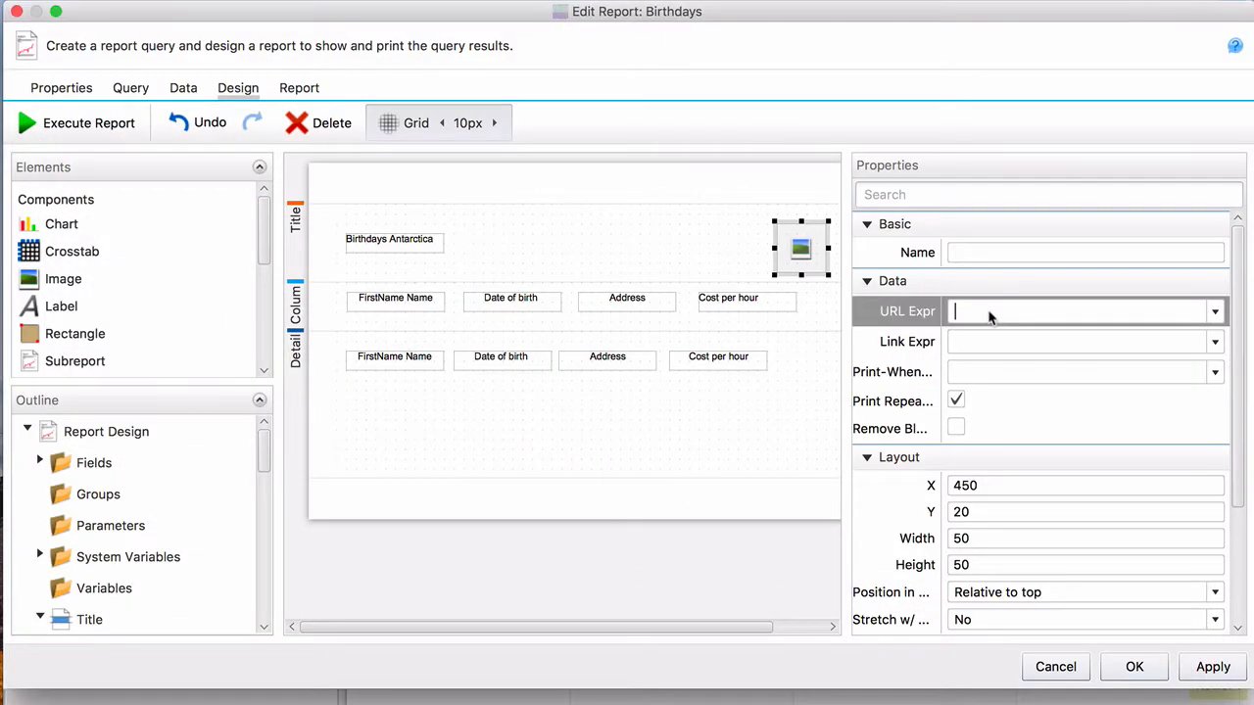
{"action": "key", "text": "super+v"}
{"action": "key", "text": "Return"}
{"action": "left_click", "coordinate": [700, 233]}
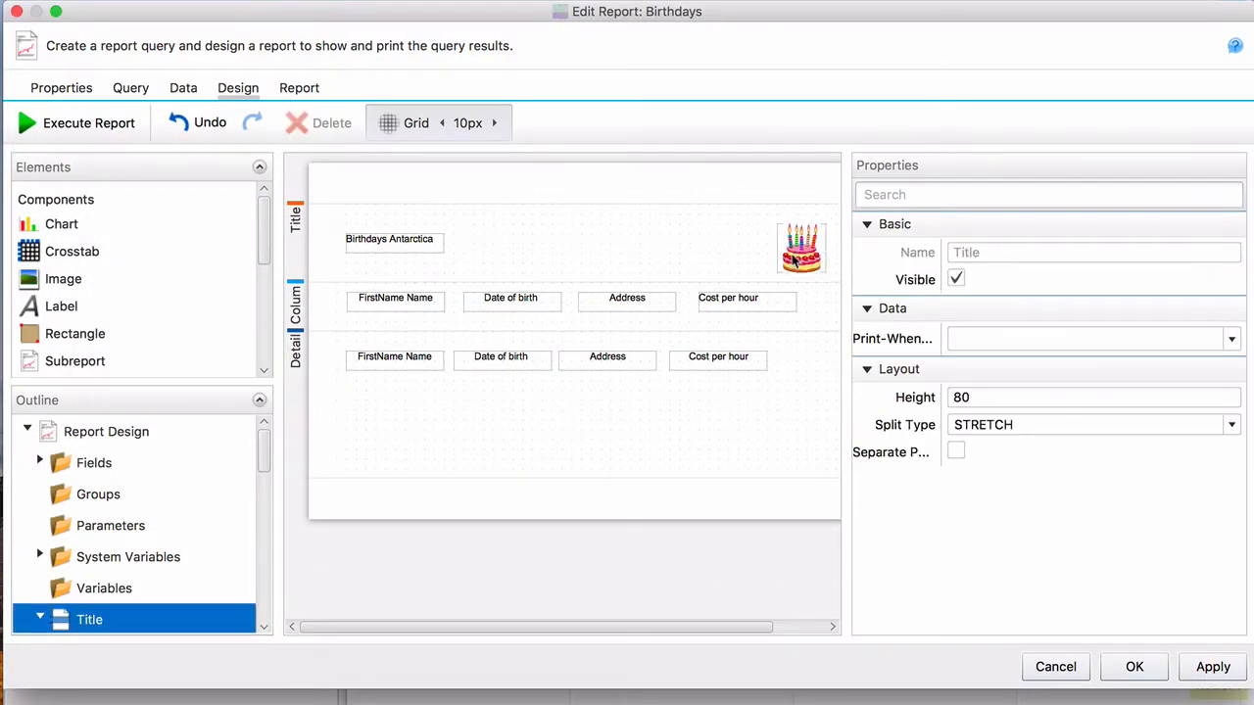
Execute the report to check the title image, and look through the file formats available for saving it
{"action": "left_click", "coordinate": [29, 128]}
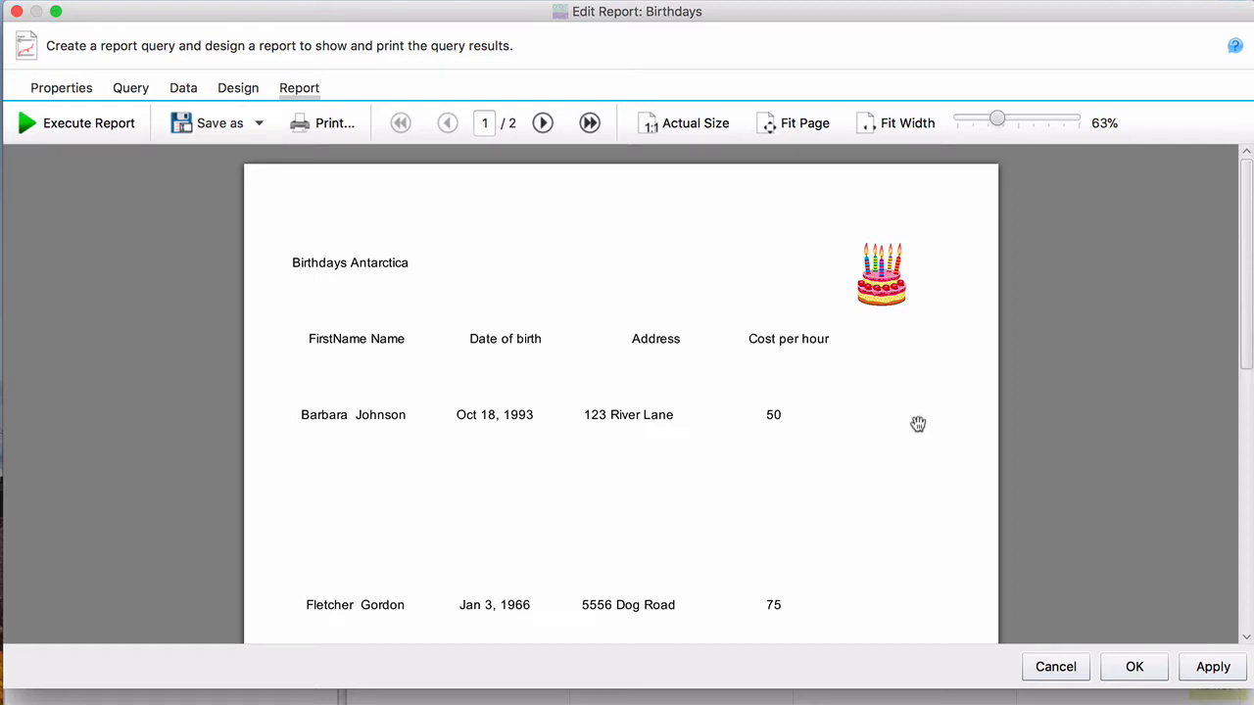
{"action": "left_click", "coordinate": [257, 126]}
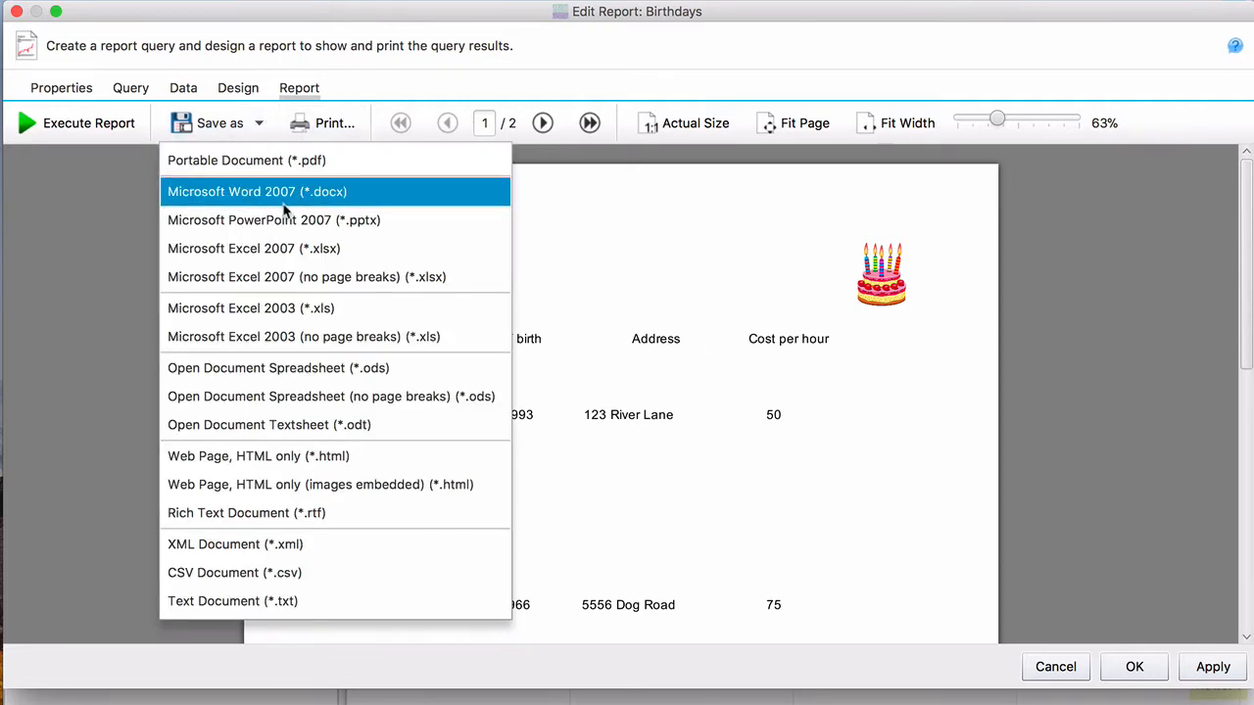
{"action": "left_click", "coordinate": [253, 123]}
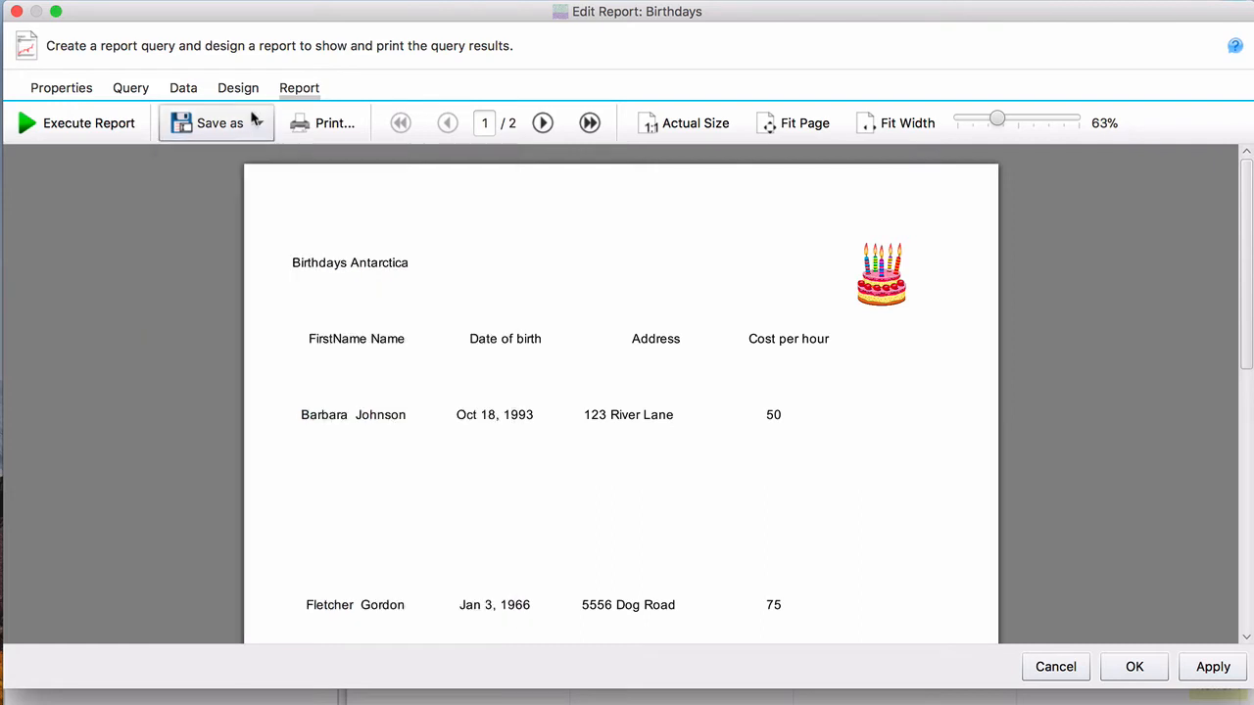